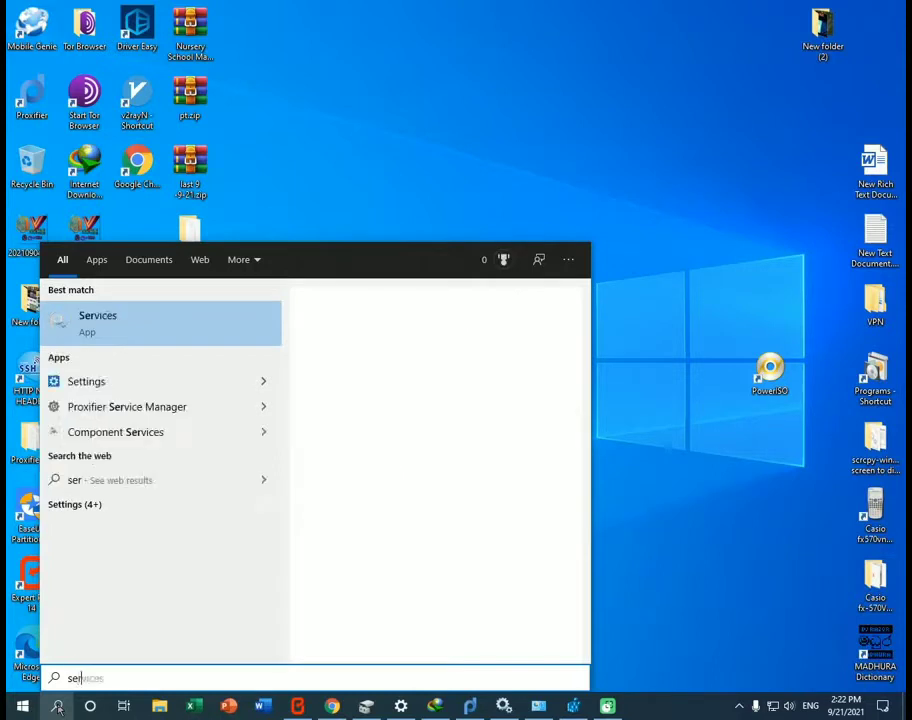
Search Windows for services.msc and open the Services console.
type("es.ms")
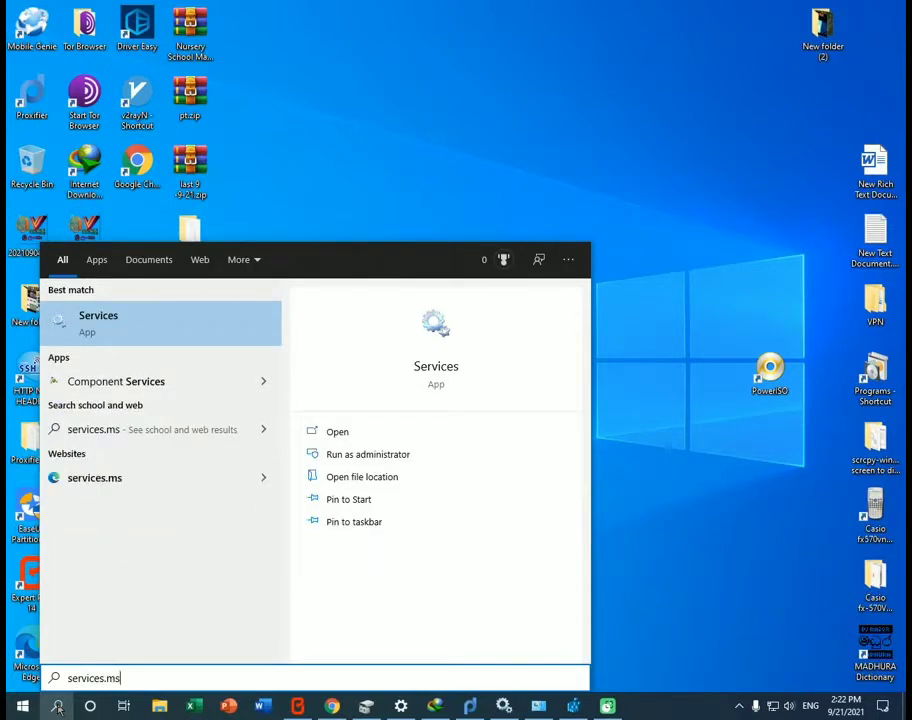
type("c")
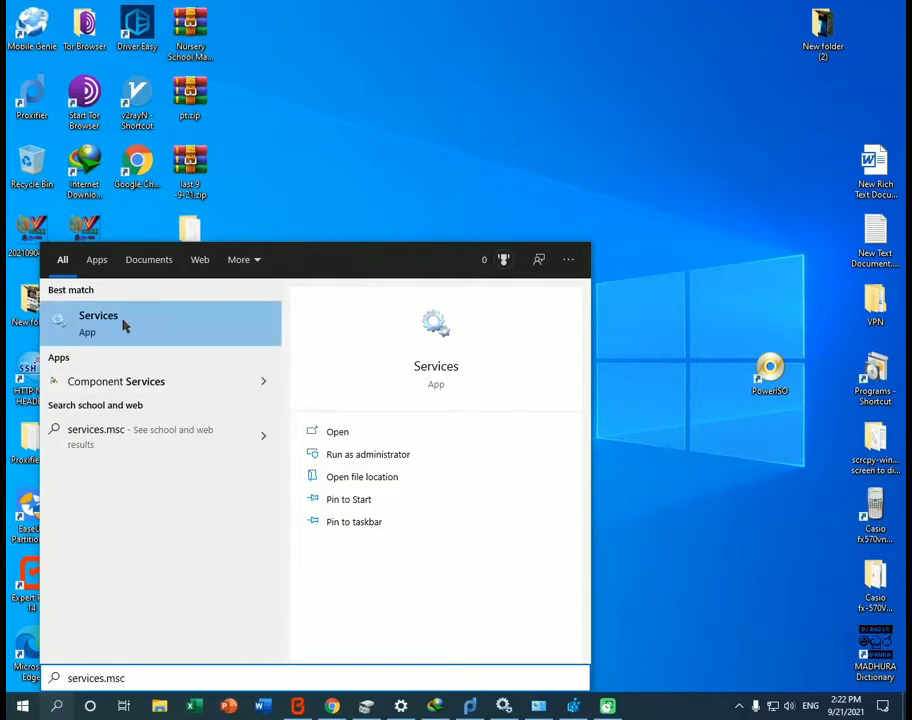
left_click(283, 124)
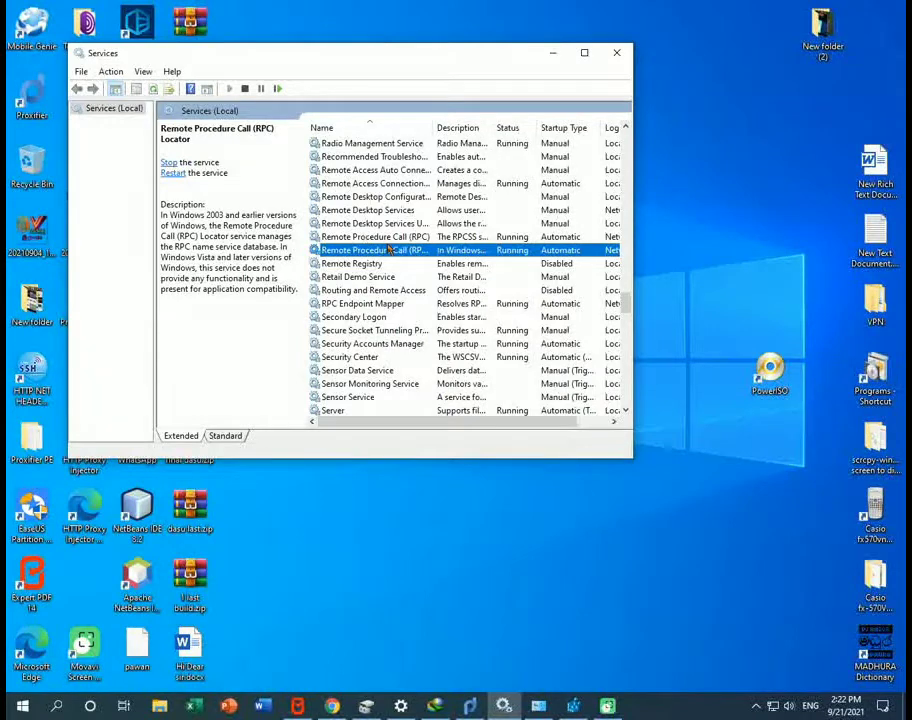
View the properties of the Remote Procedure Call (RPC) service and close them without changes.
left_click(387, 238)
left_click(412, 250)
left_click(464, 237)
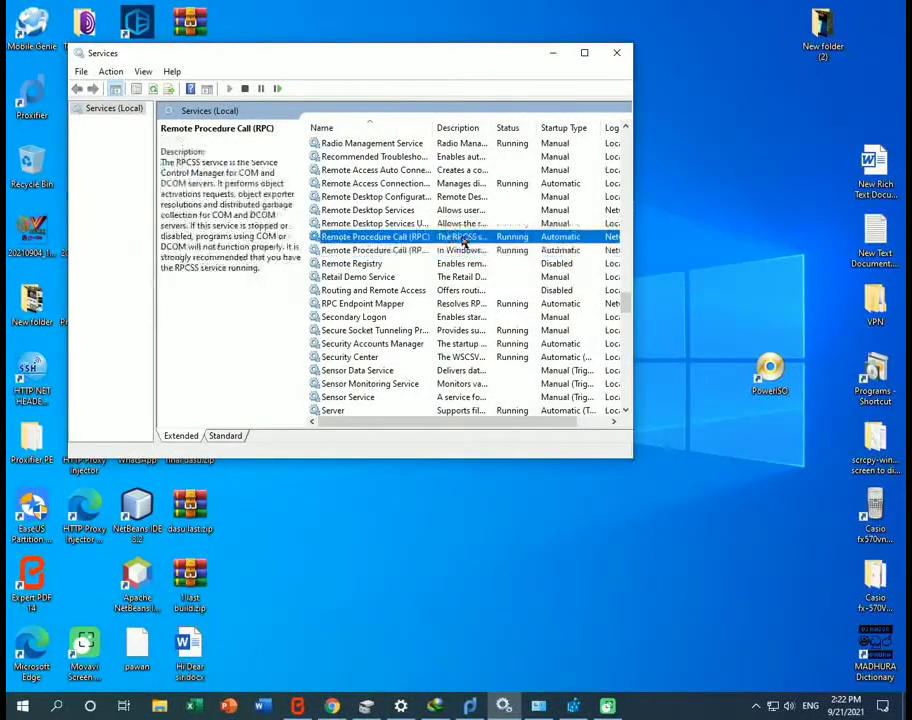
right_click(481, 239)
left_click(510, 369)
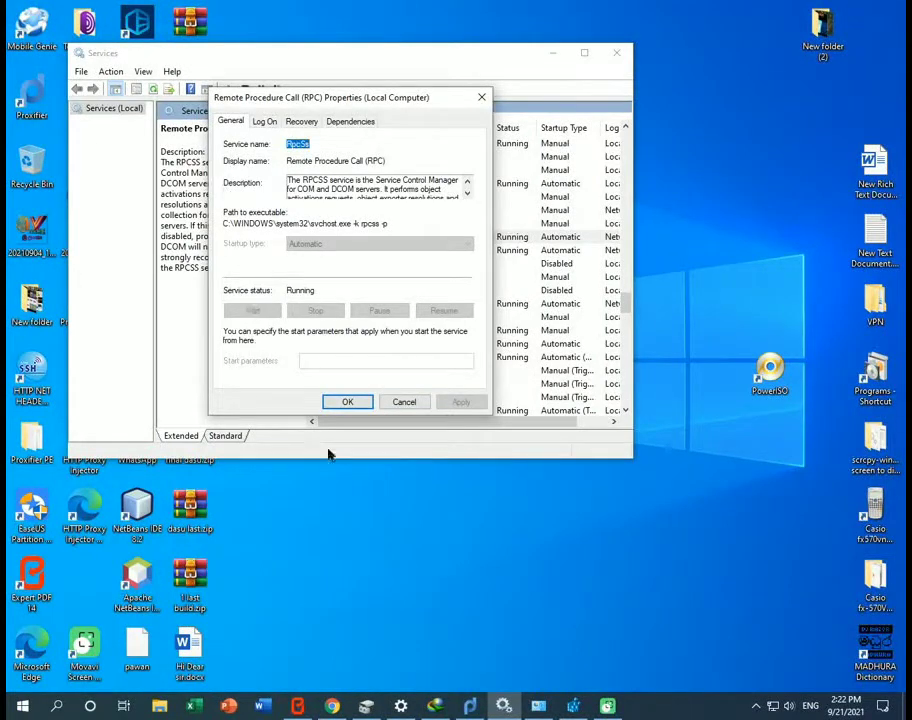
left_click(399, 404)
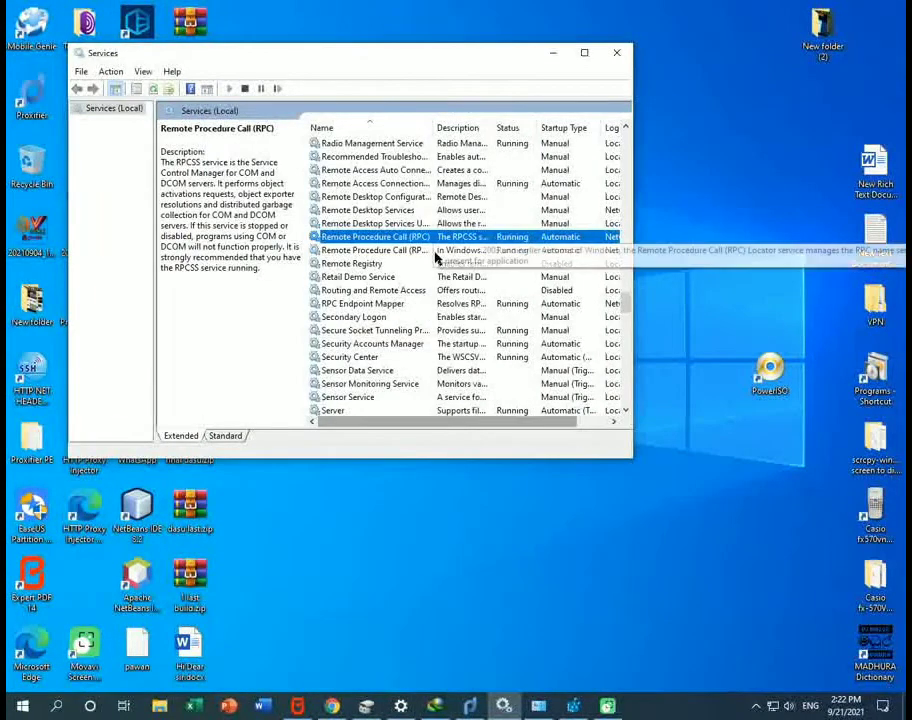
Set the startup type of the Remote Procedure Call (RPC) Locator service to Automatic and confirm its properties.
left_click(433, 251)
right_click(433, 257)
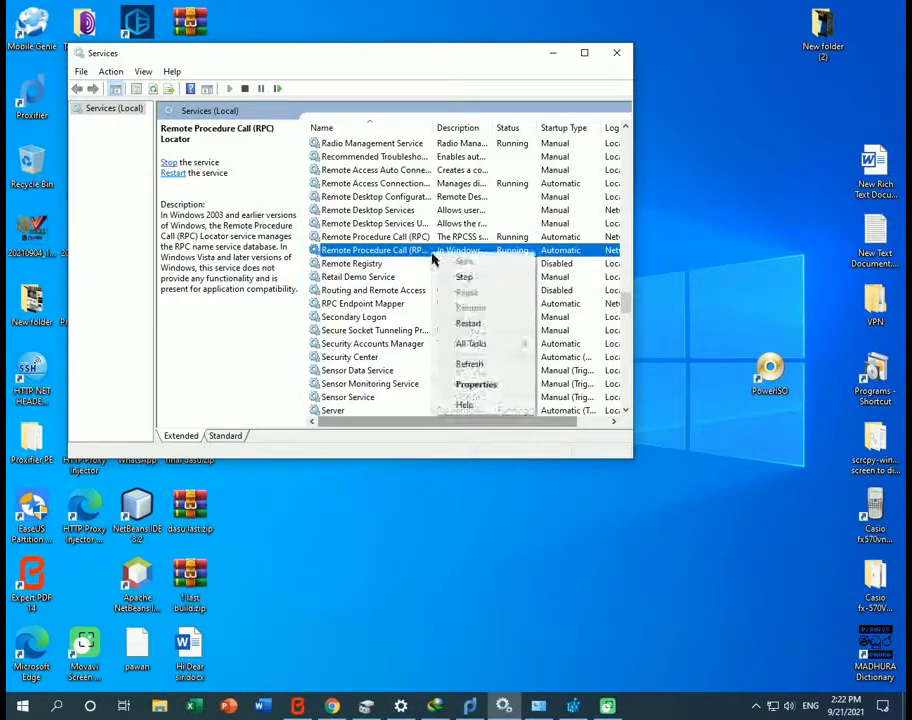
left_click(476, 387)
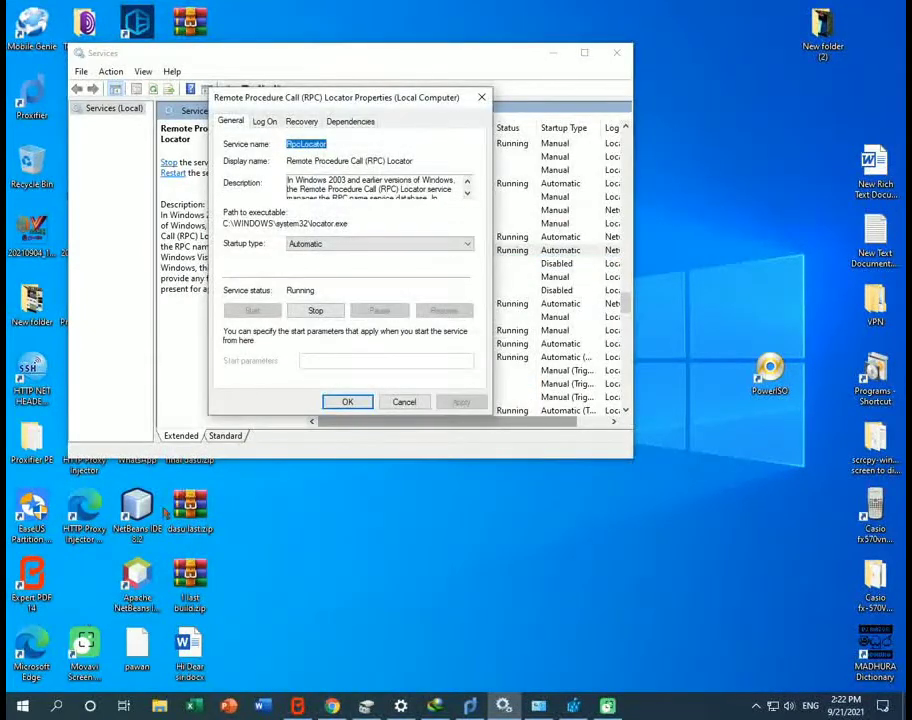
left_click(364, 240)
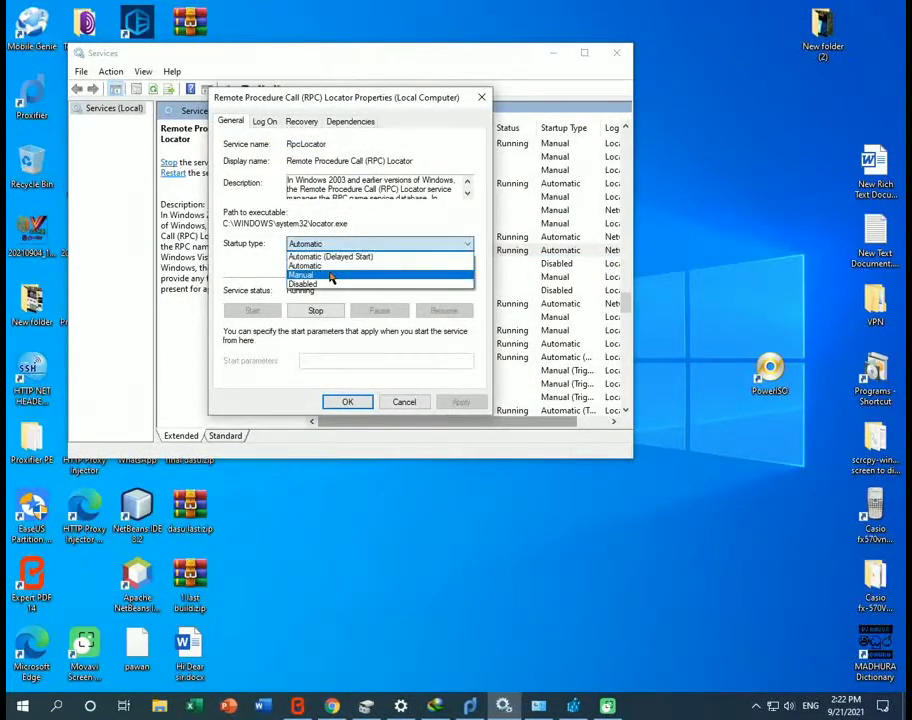
left_click(327, 269)
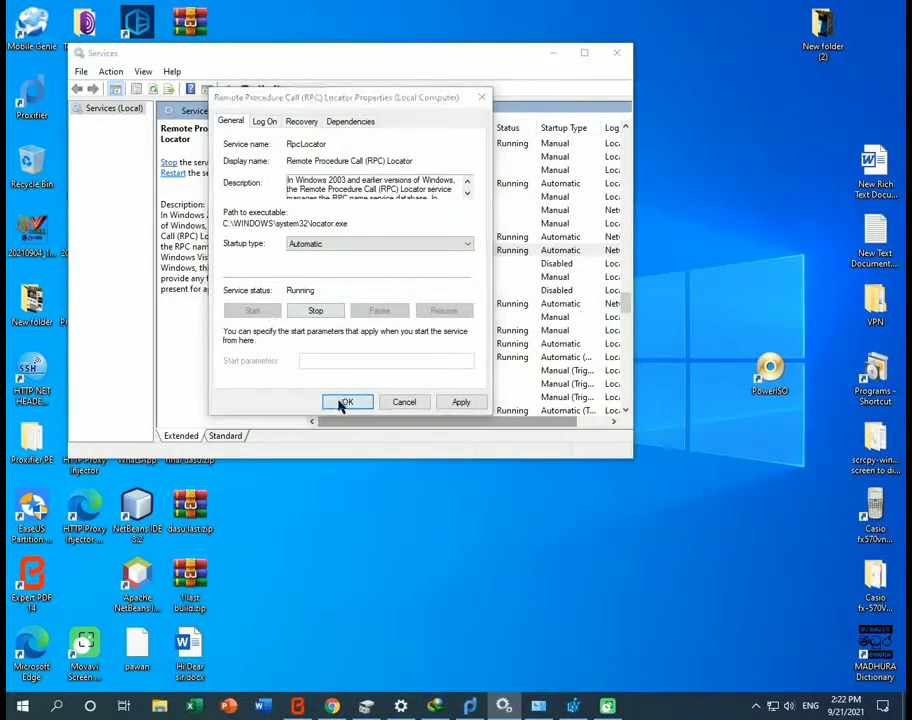
left_click(342, 402)
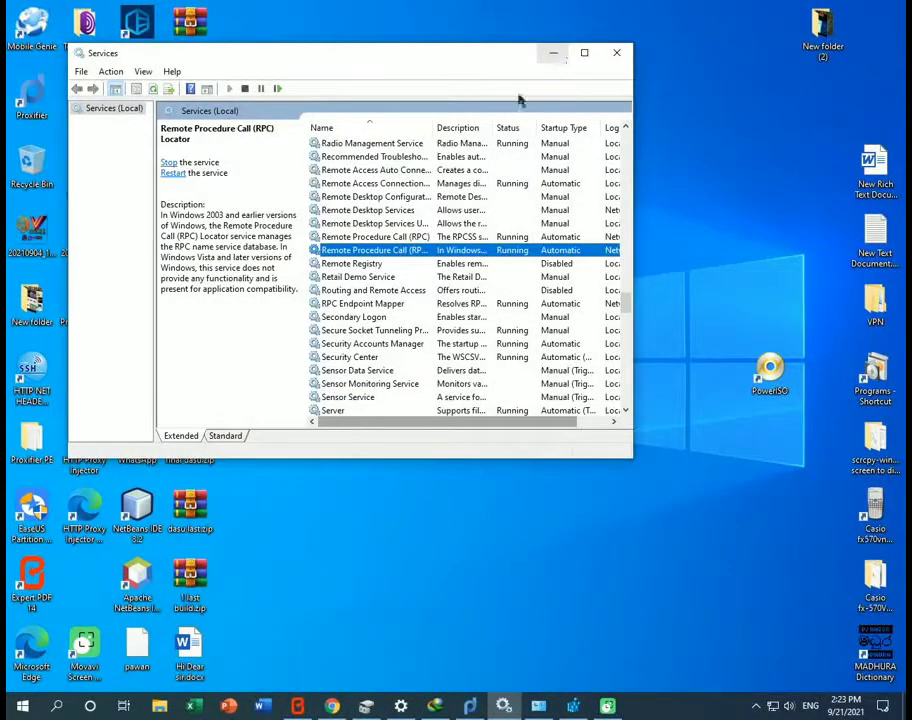
Minimize the Services console, search Windows for regedit and open the Registry Editor.
scroll(413, 230, "up", 3)
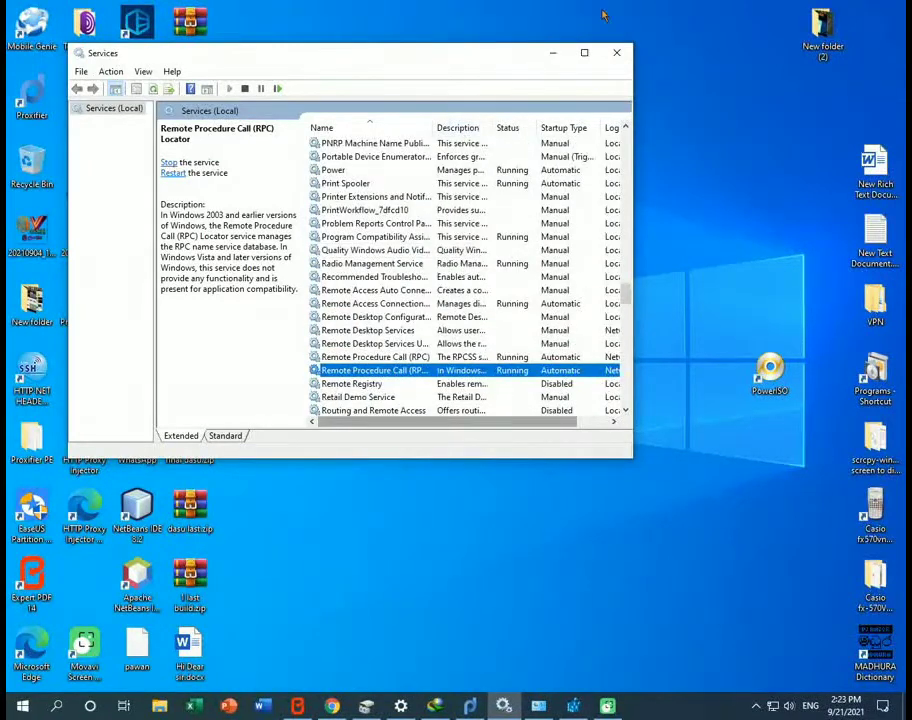
left_click(552, 53)
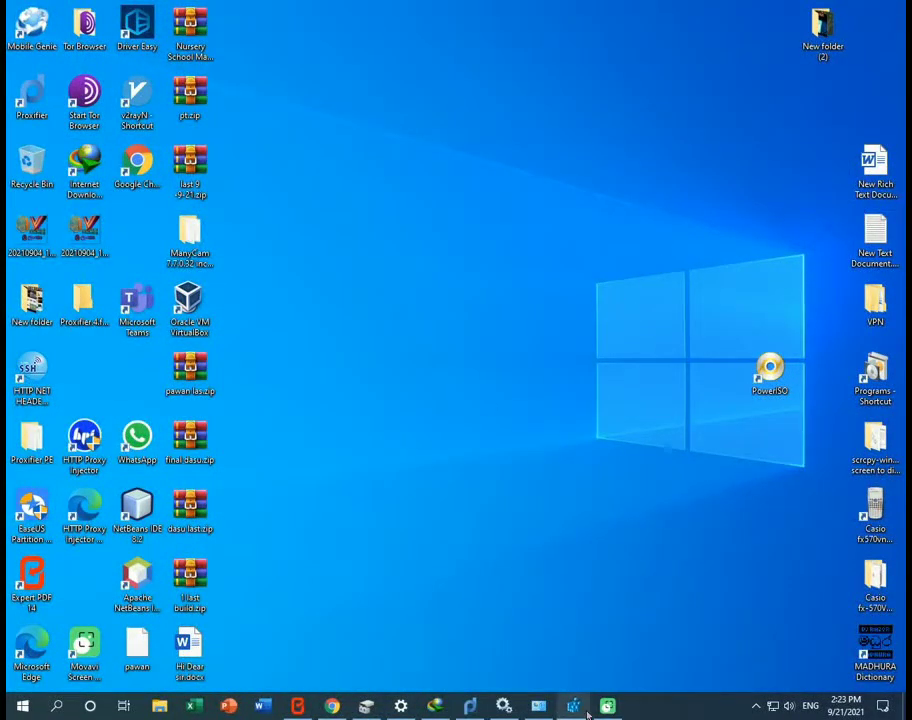
mouse_move(586, 713)
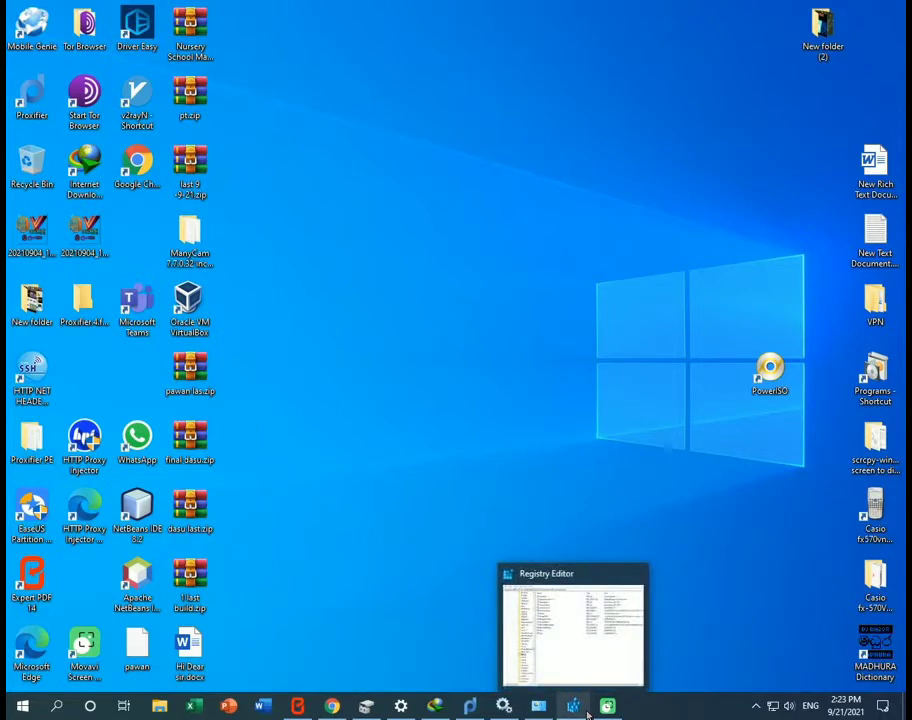
left_click(56, 706)
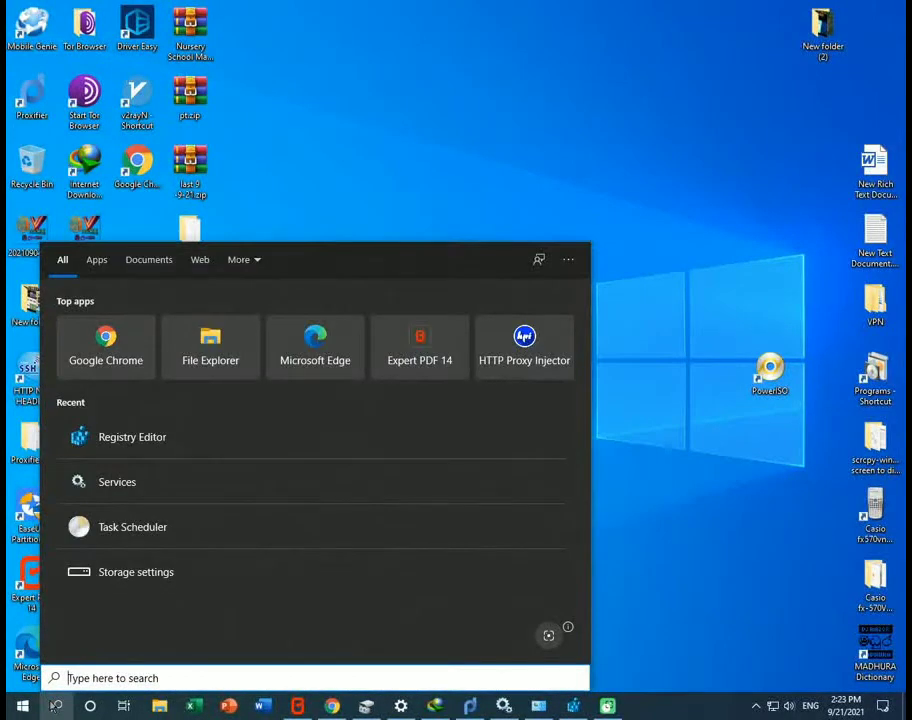
type("regedit")
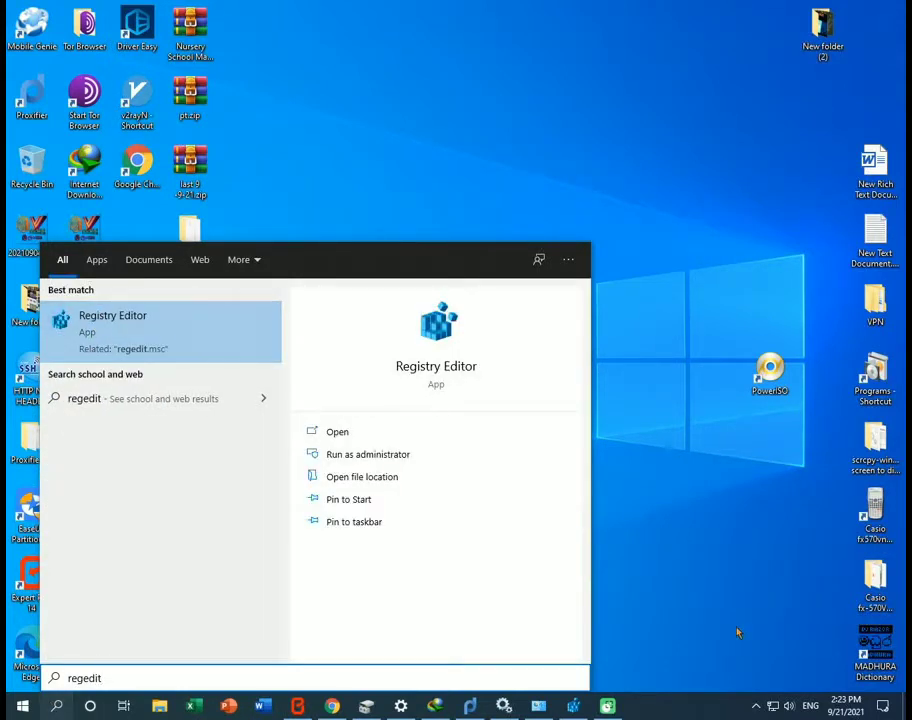
key("Return")
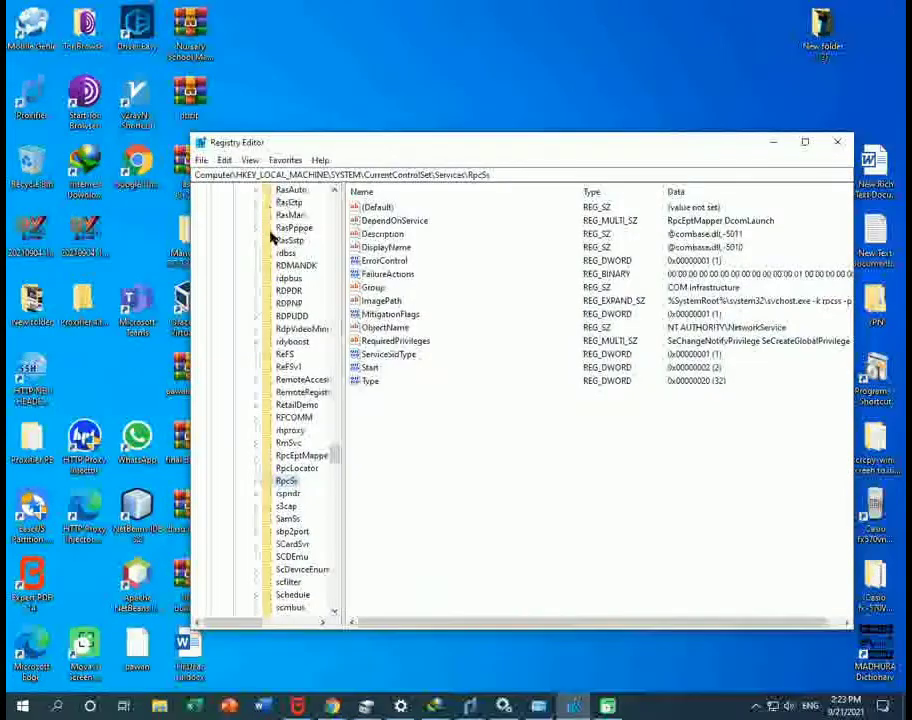
Go to the registry key HKEY_LOCAL_MACHINE\SYSTEM\CurrentControlSet\Services.
scroll(274, 234, "up", 20)
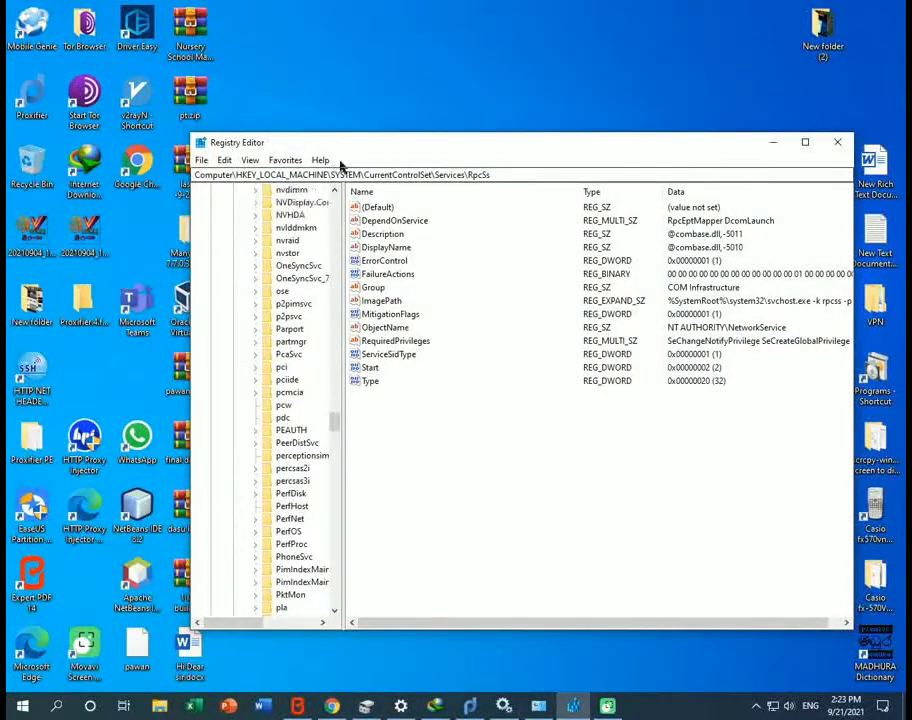
left_click_drag(336, 421, 352, 197)
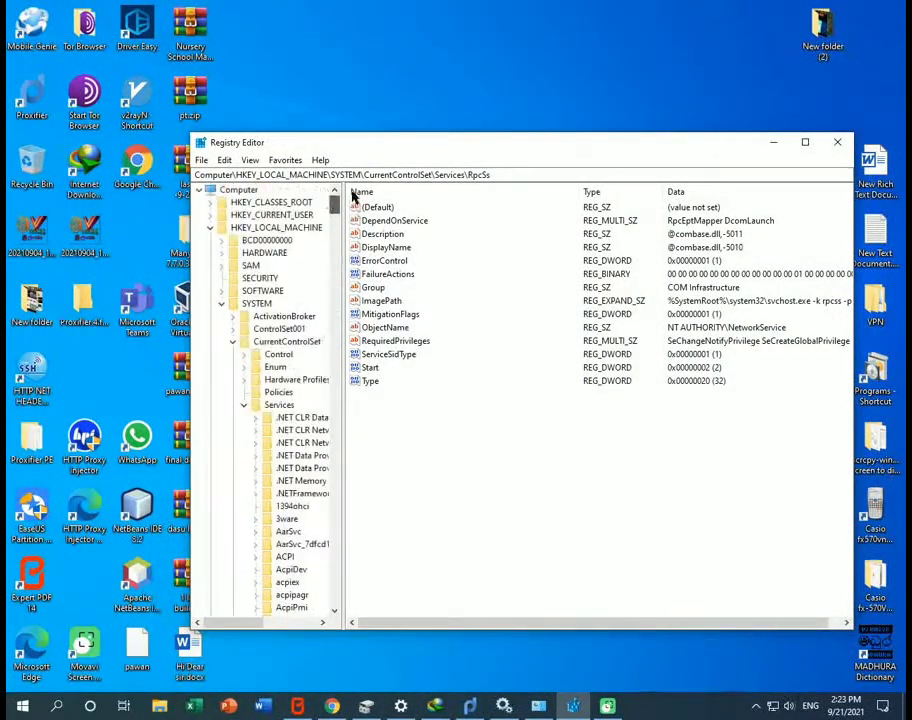
left_click(299, 229)
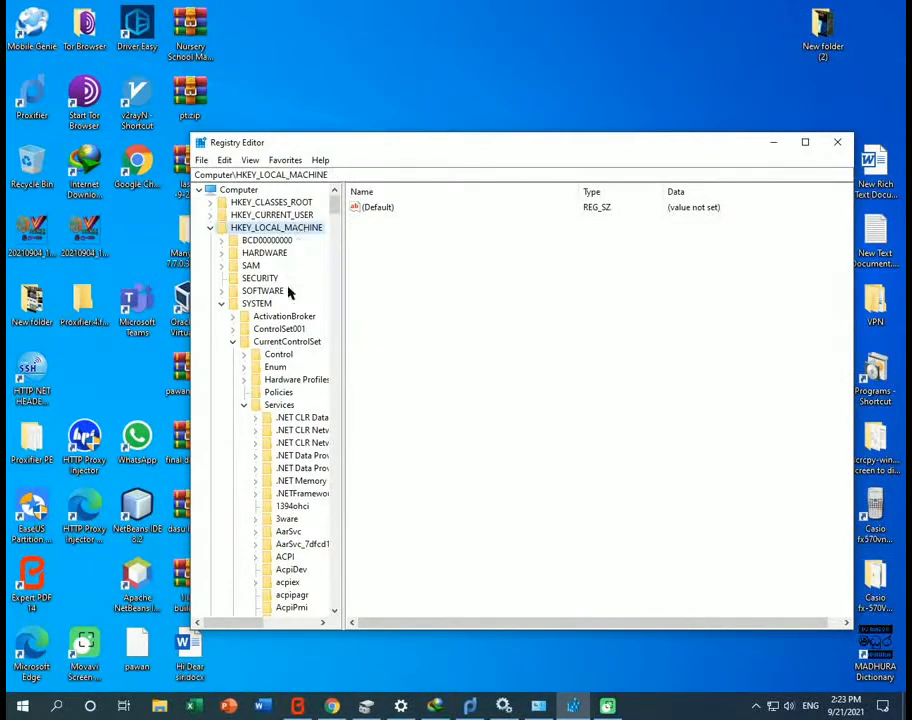
left_click(256, 304)
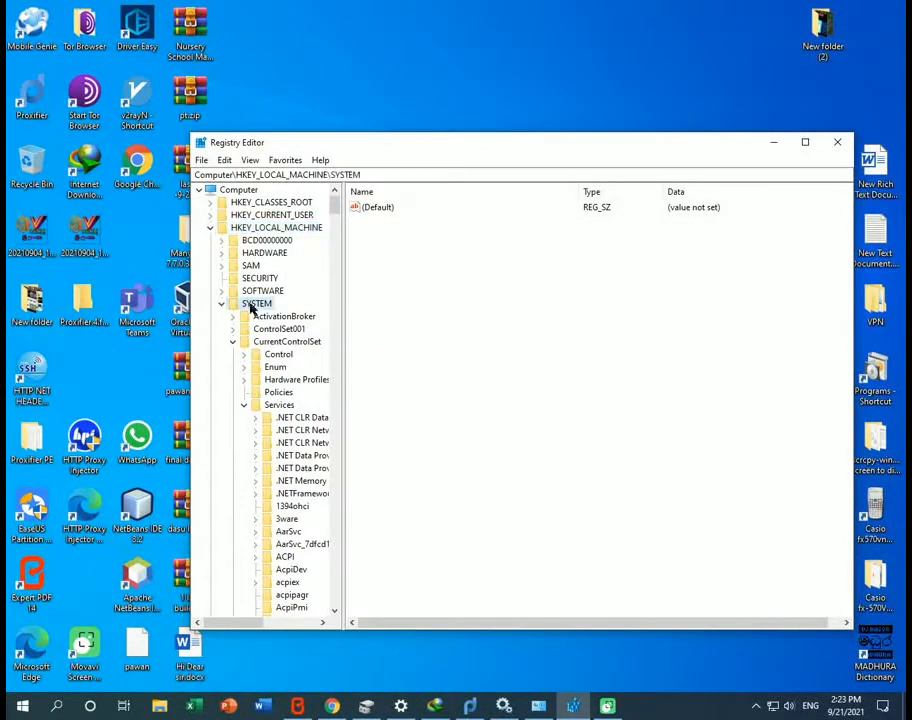
left_click(296, 344)
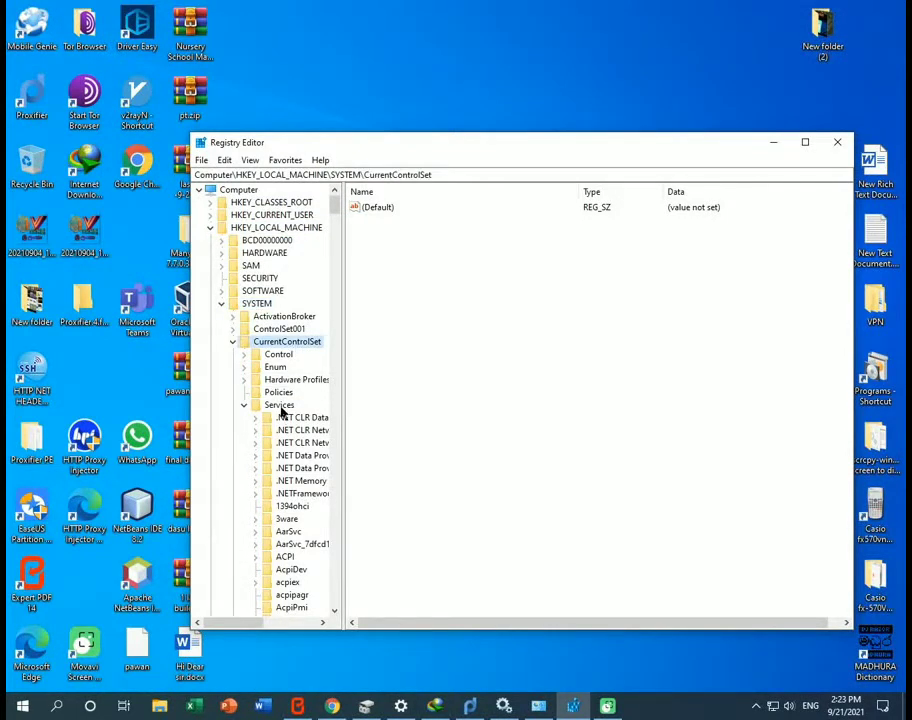
left_click(280, 406)
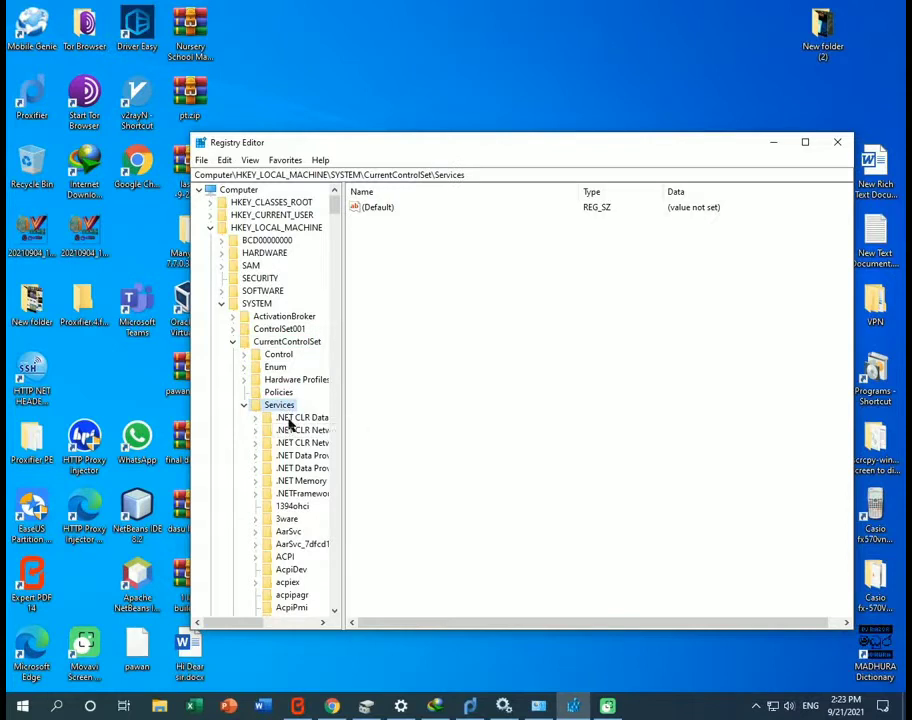
Find the RpcSs subkey within the Services key and select it to show its values.
left_click(290, 419)
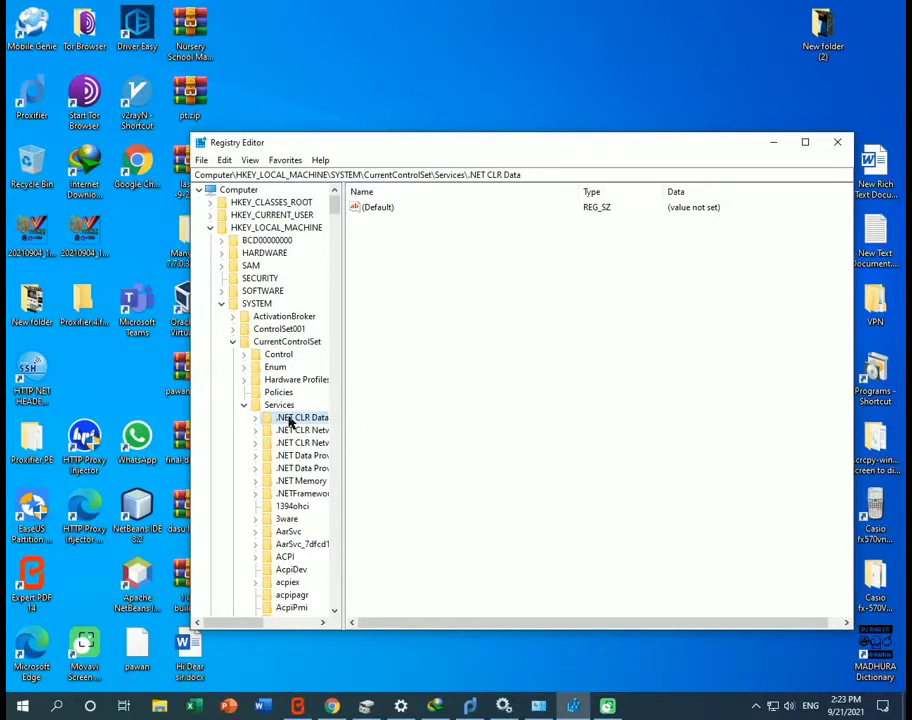
type("ras")
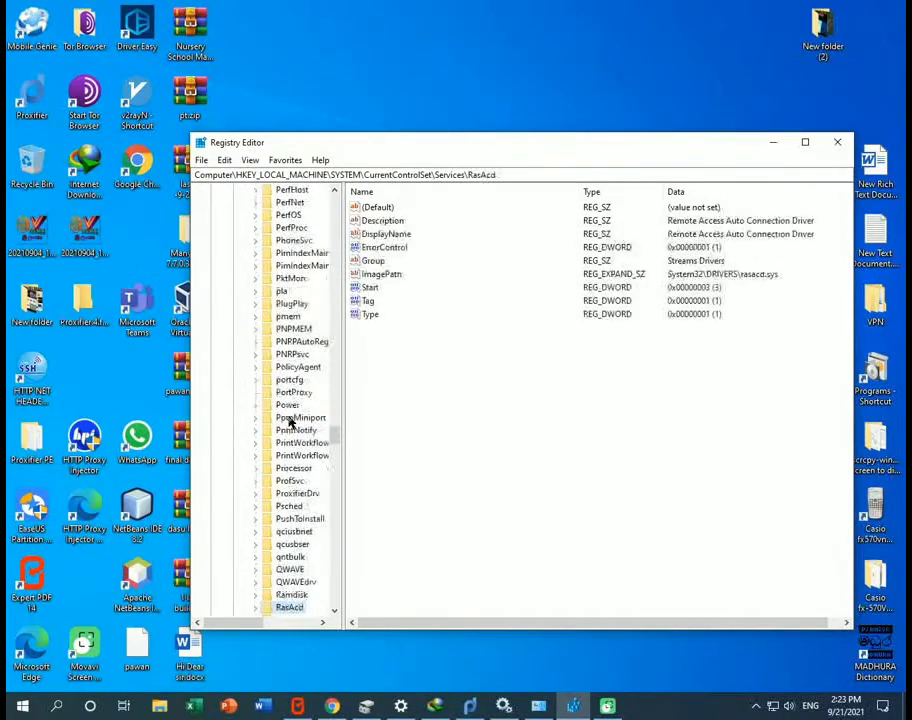
type("rp")
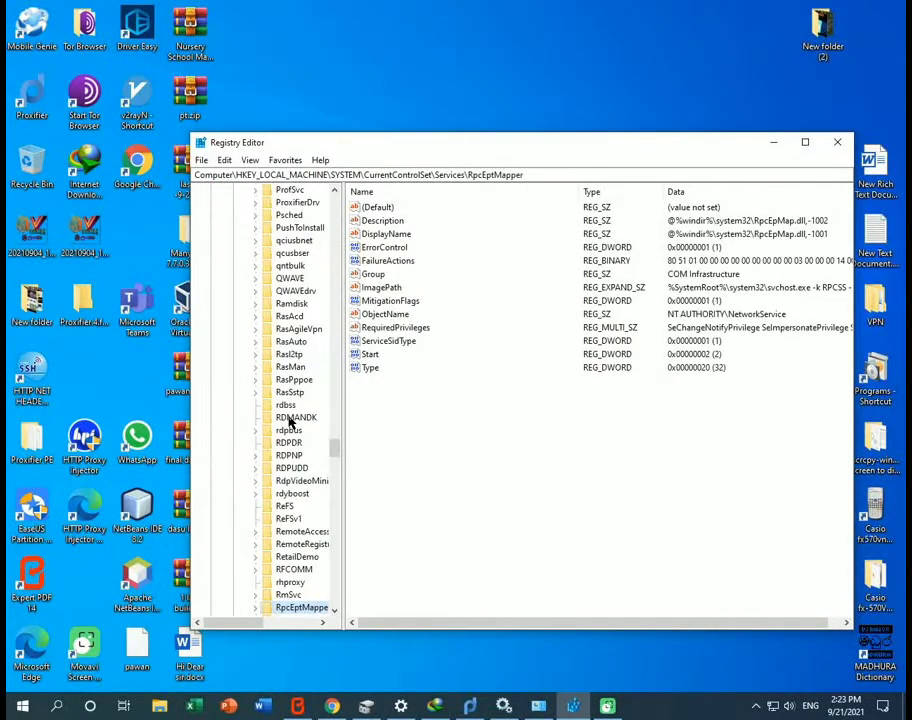
scroll(292, 500, "down", 3)
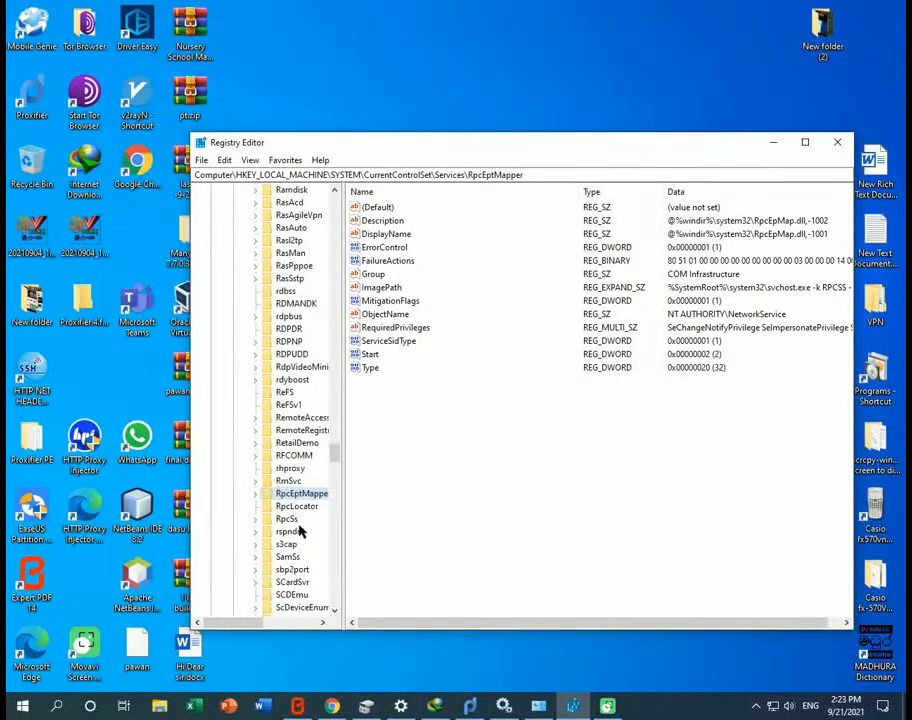
left_click(287, 520)
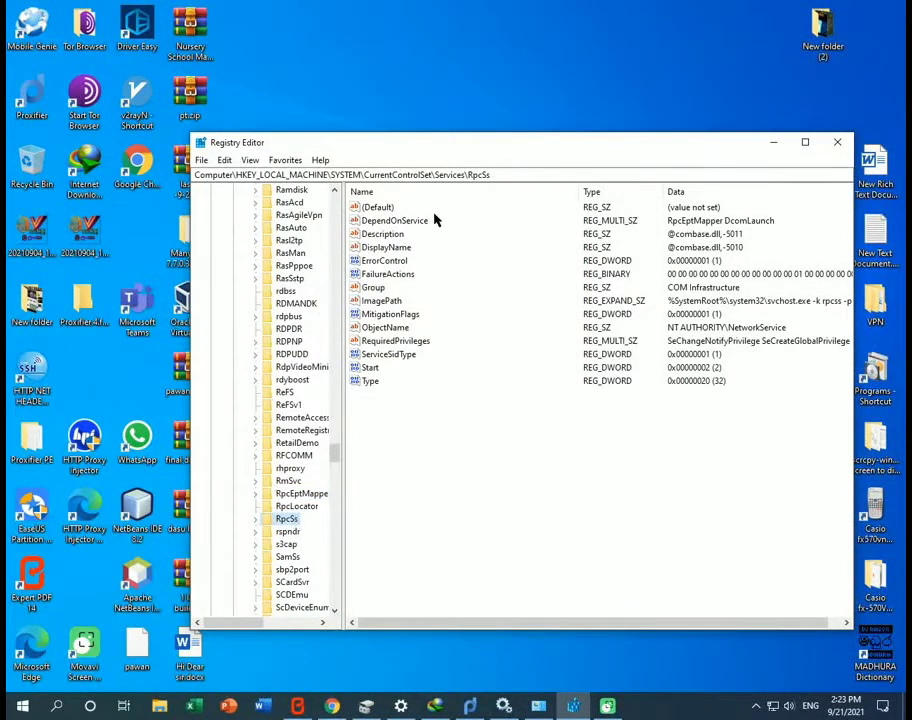
Try to set the Start value of the RpcSs key to 4.
left_click(375, 368)
double_click(371, 370)
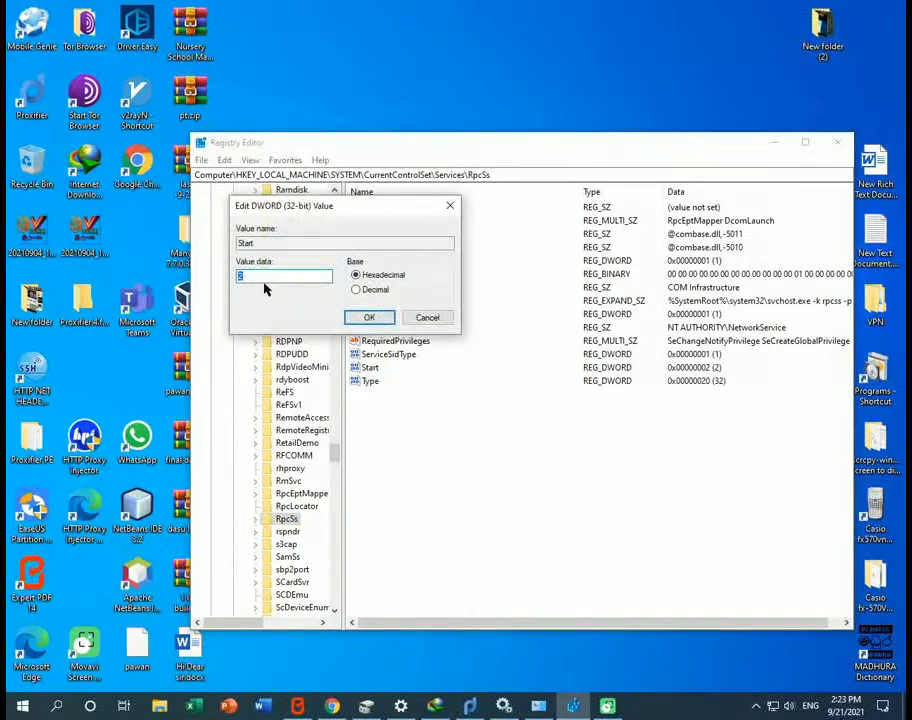
left_click_drag(246, 279, 238, 281)
type("4")
left_click(370, 318)
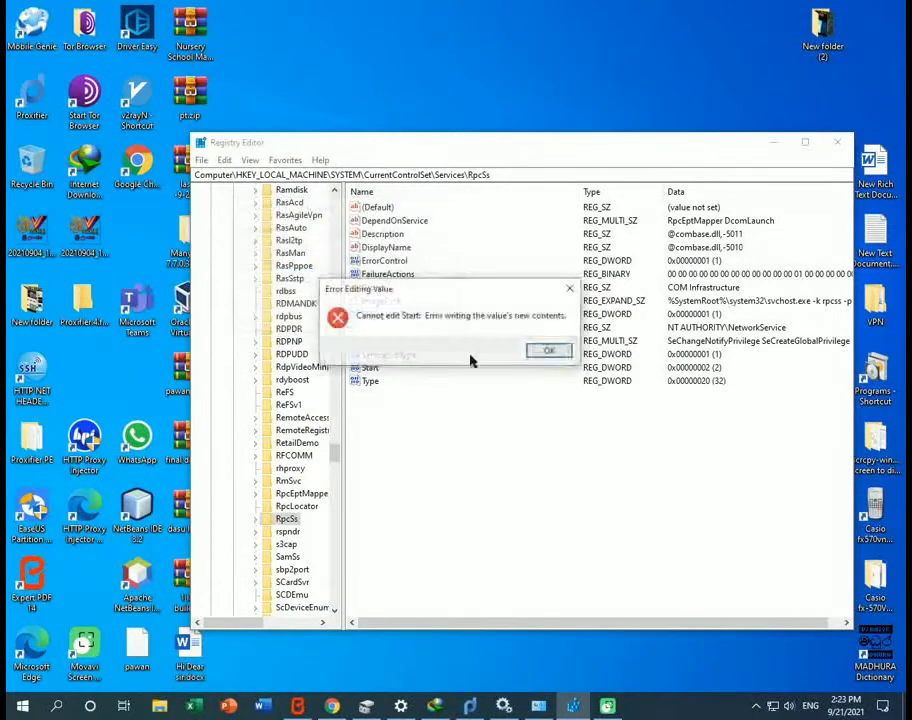
left_click(548, 352)
double_click(382, 369)
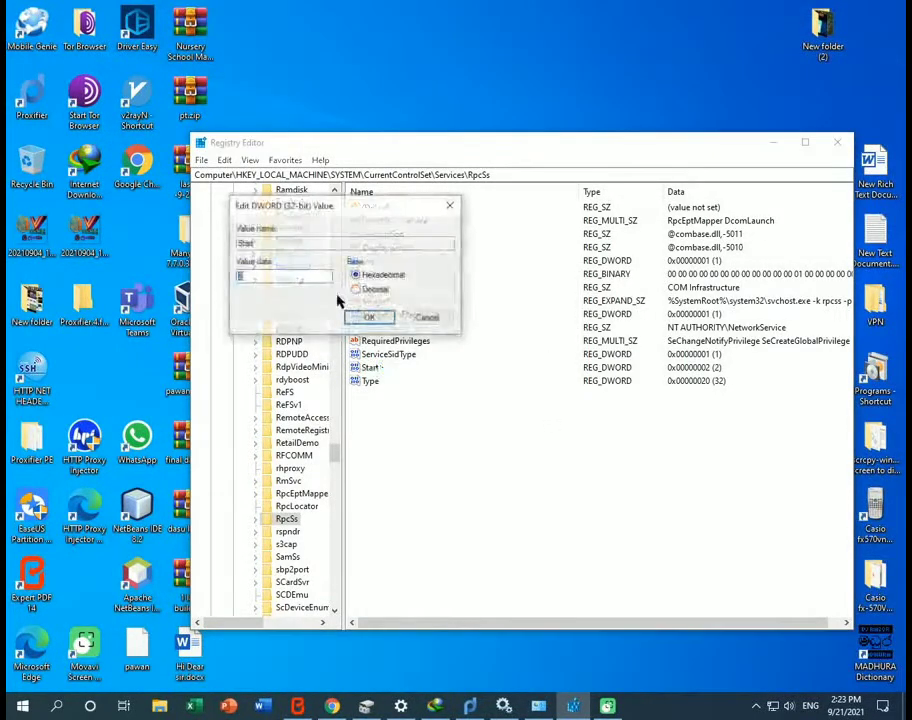
left_click(430, 318)
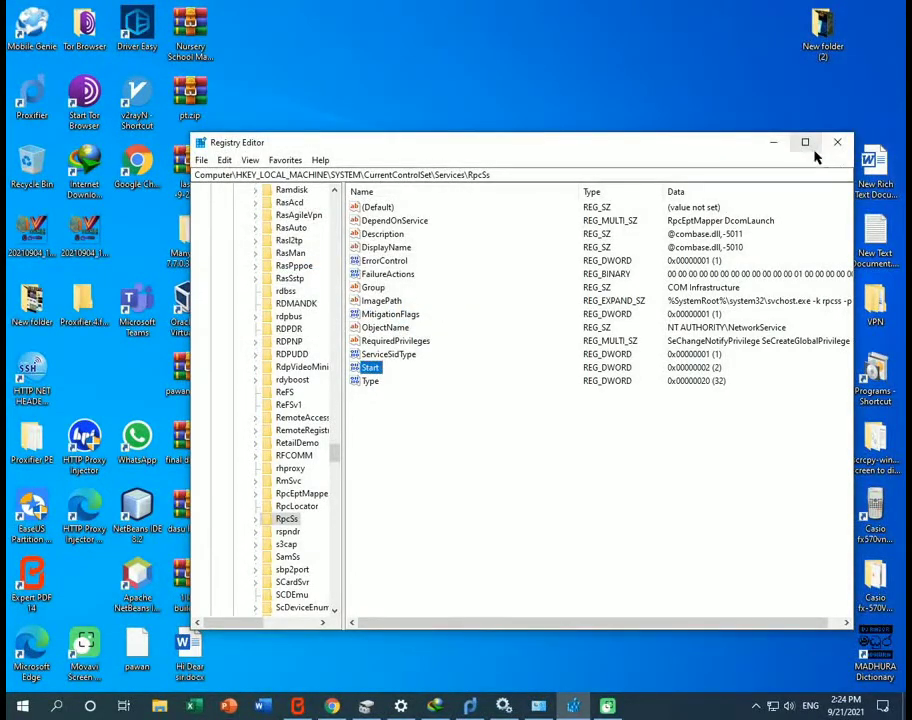
Minimize the Registry Editor, refresh the desktop and open Command Prompt as administrator through a search for cmd.
left_click(775, 148)
right_click(541, 138)
left_click(576, 177)
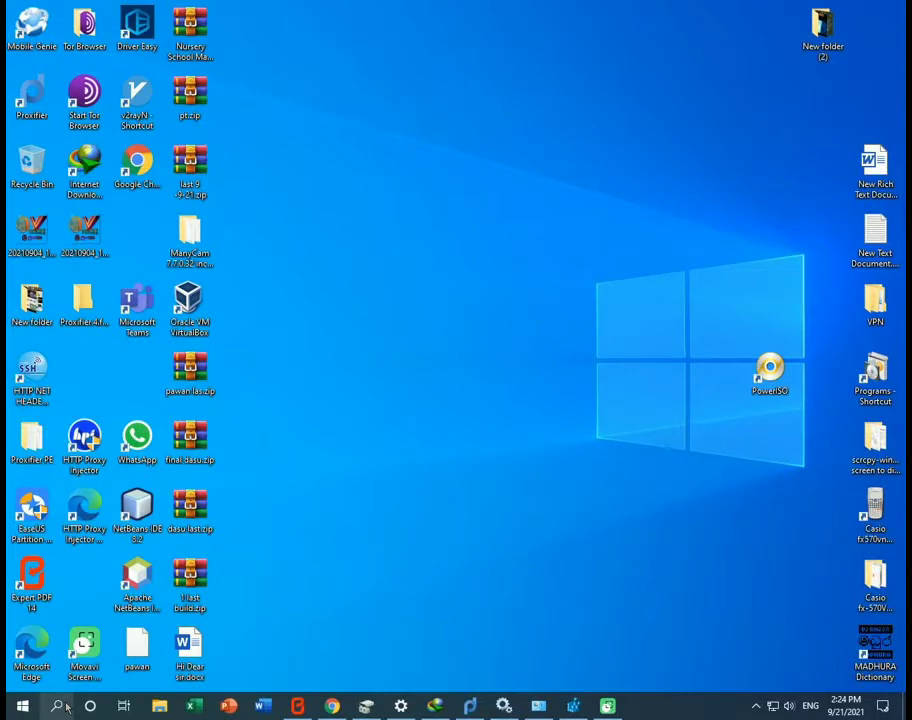
left_click(62, 706)
type("cmd")
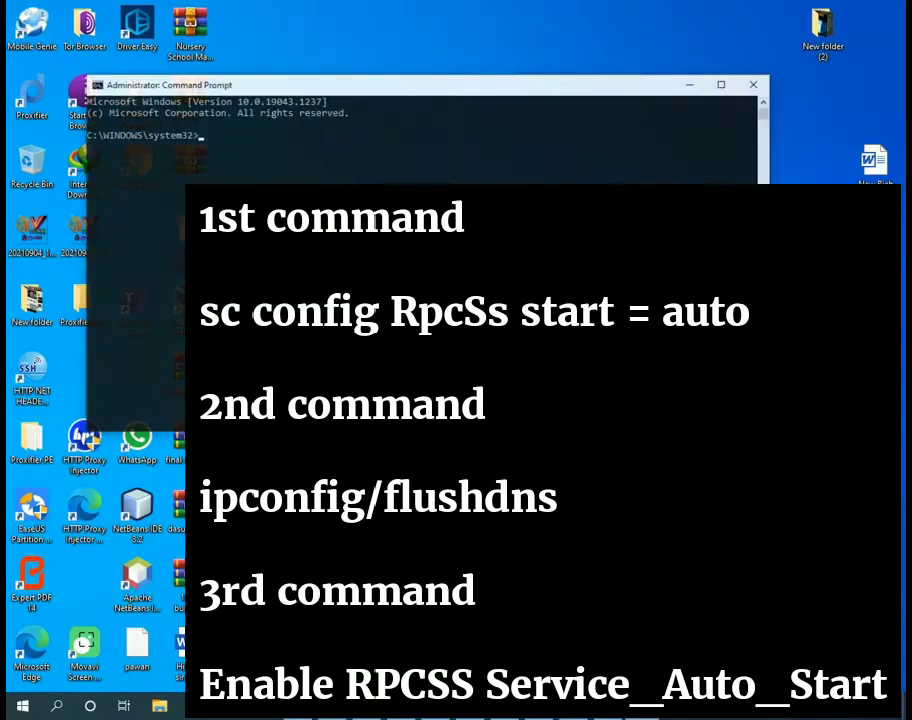
Run the command Enable RPCSS Service_Auto_Start in Command Prompt.
type("Enable RPCSS Service_Auto_Start")
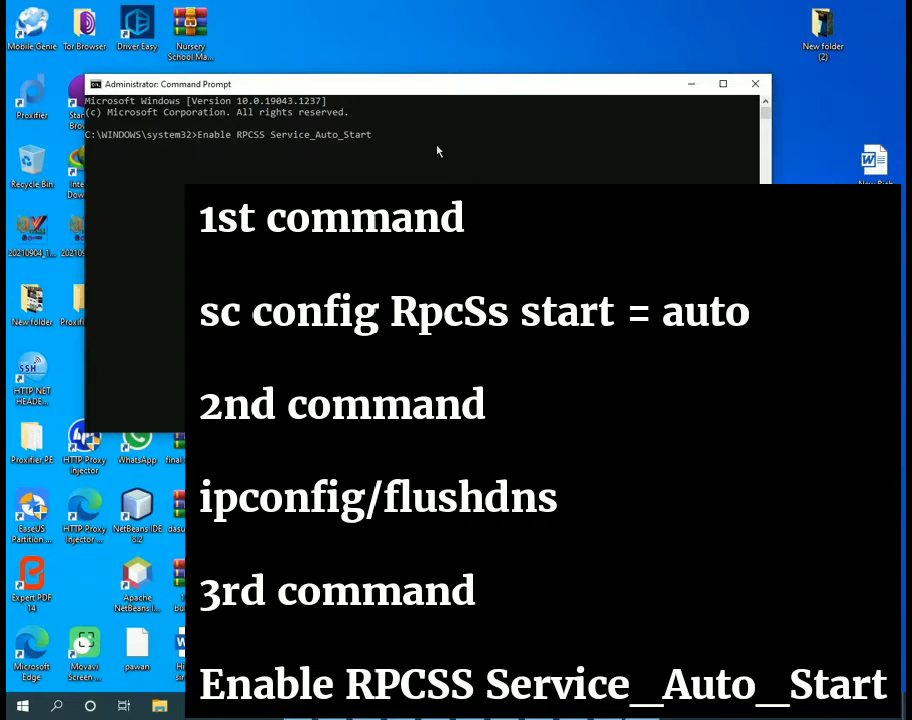
key("Return")
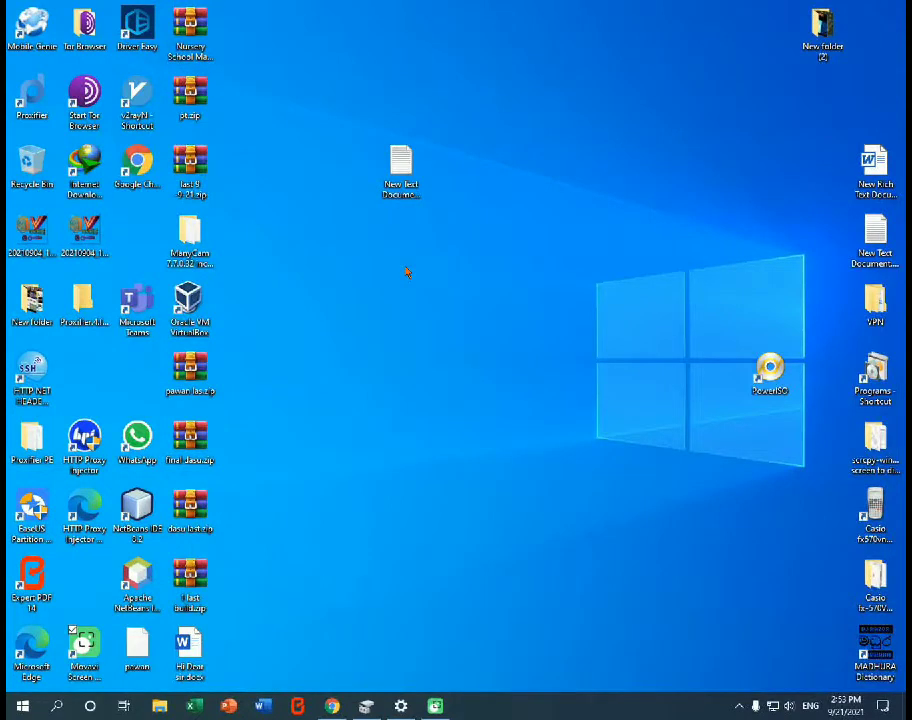
Open Control Panel through a search for control and view its items by Category.
left_click(57, 706)
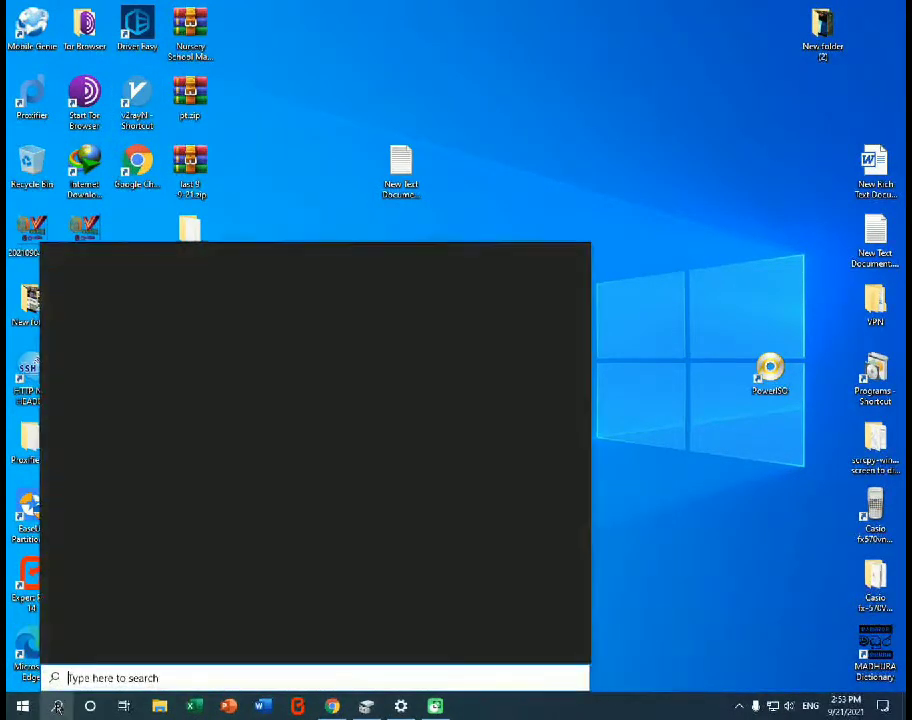
type("contr")
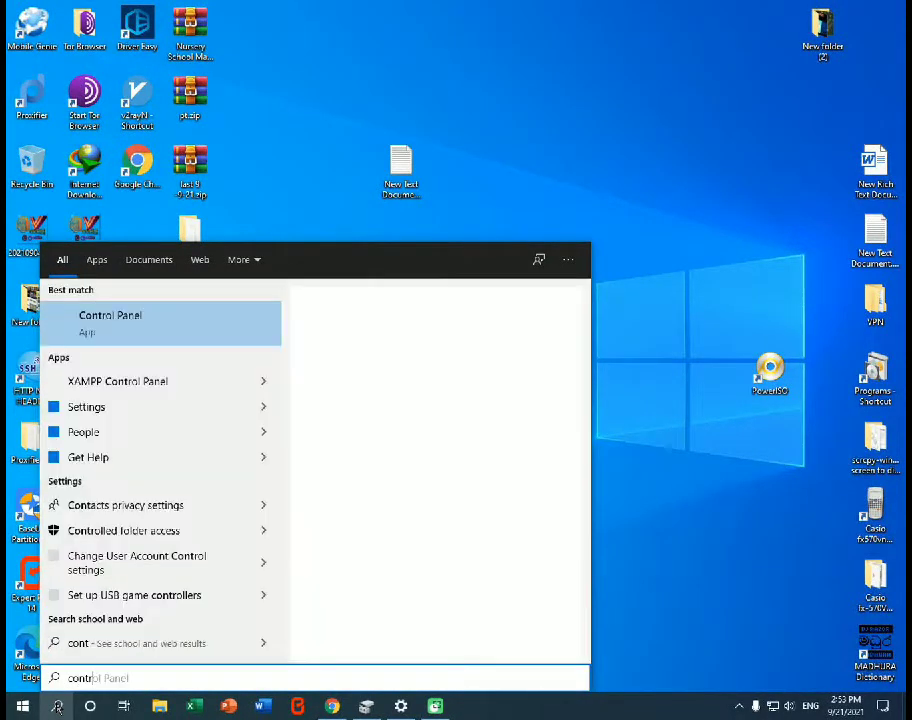
type("ol")
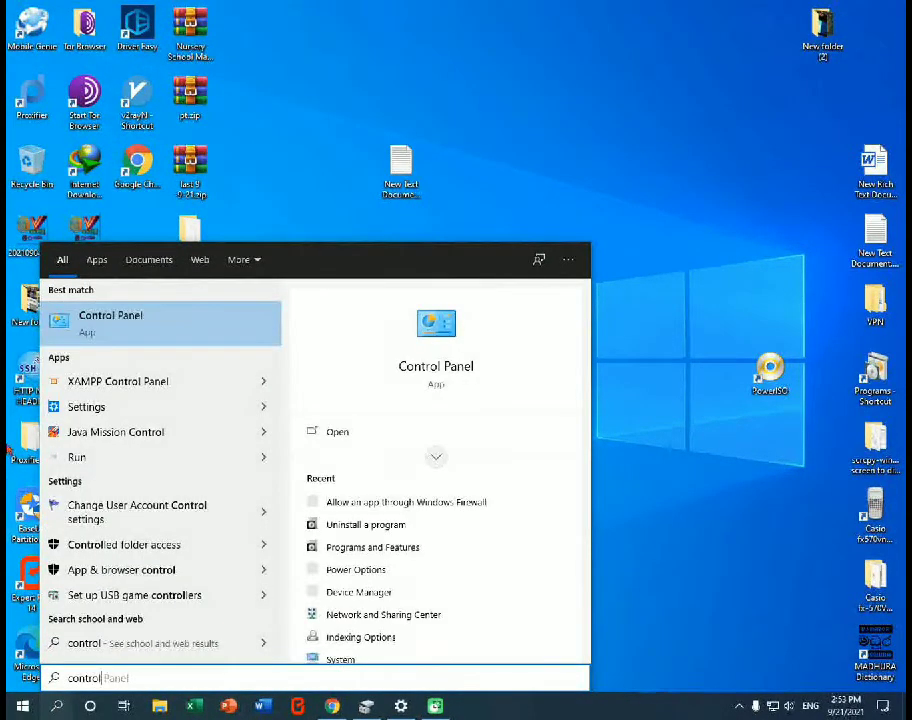
left_click(177, 325)
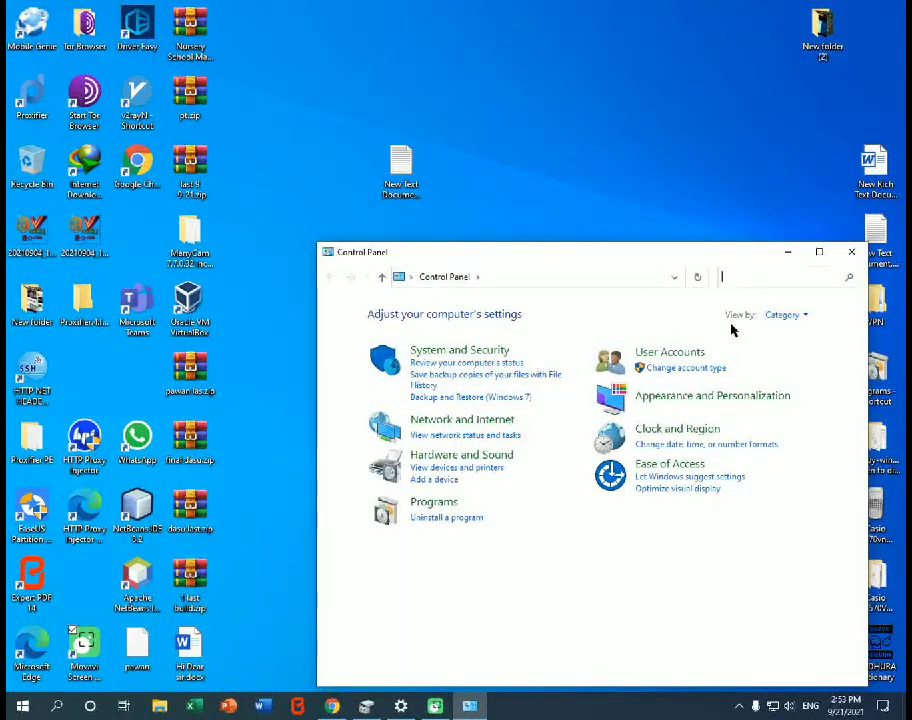
left_click(772, 315)
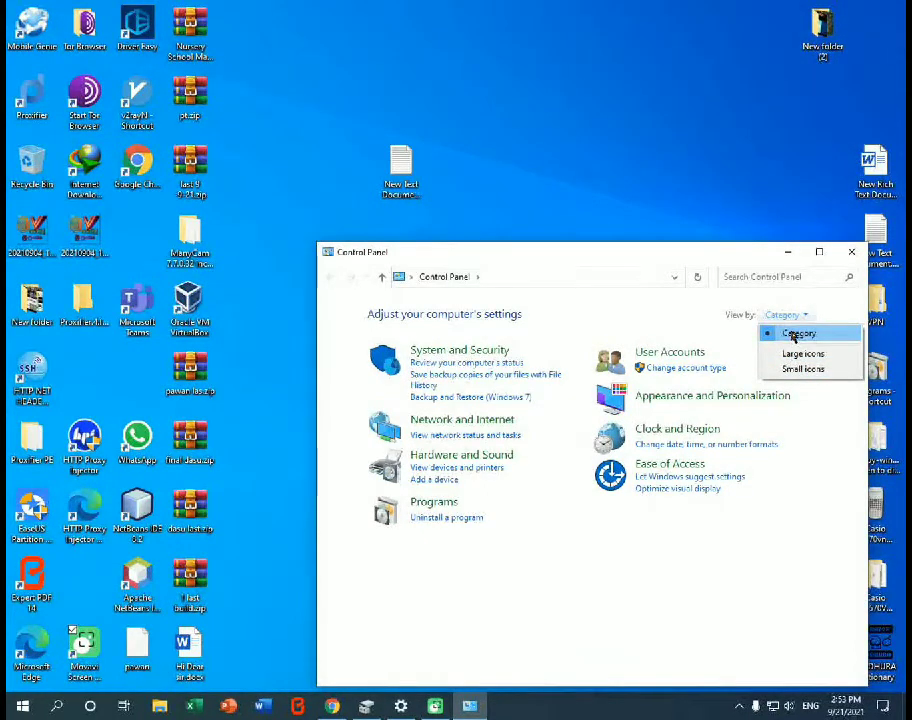
left_click(795, 333)
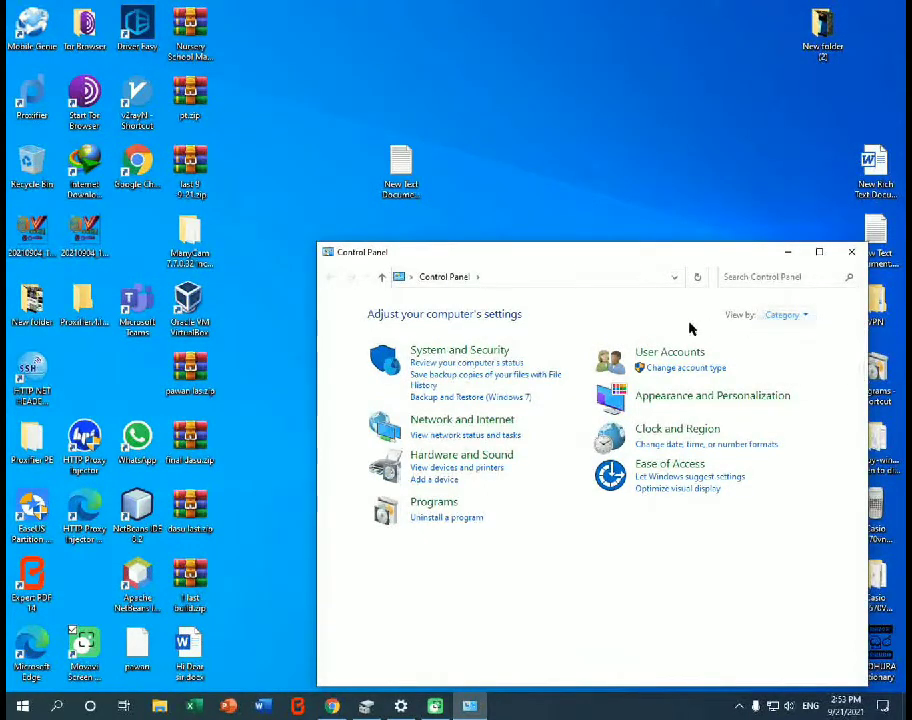
Open the list of apps allowed through Windows Defender Firewall under System and Security and unlock its settings for changes.
left_click(467, 354)
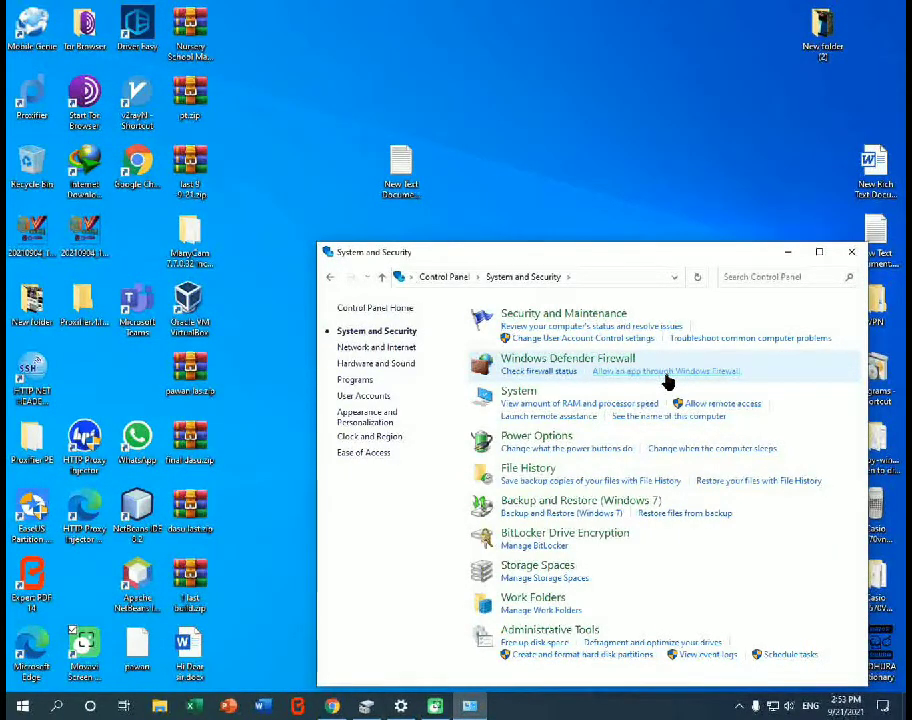
left_click(666, 374)
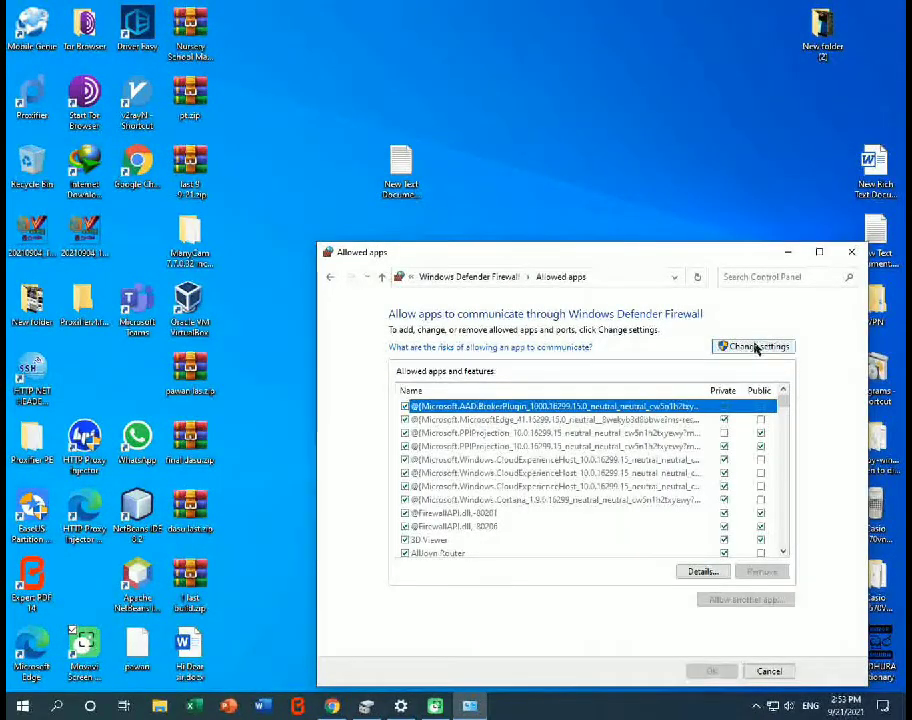
left_click(755, 346)
left_click_drag(576, 244, 402, 70)
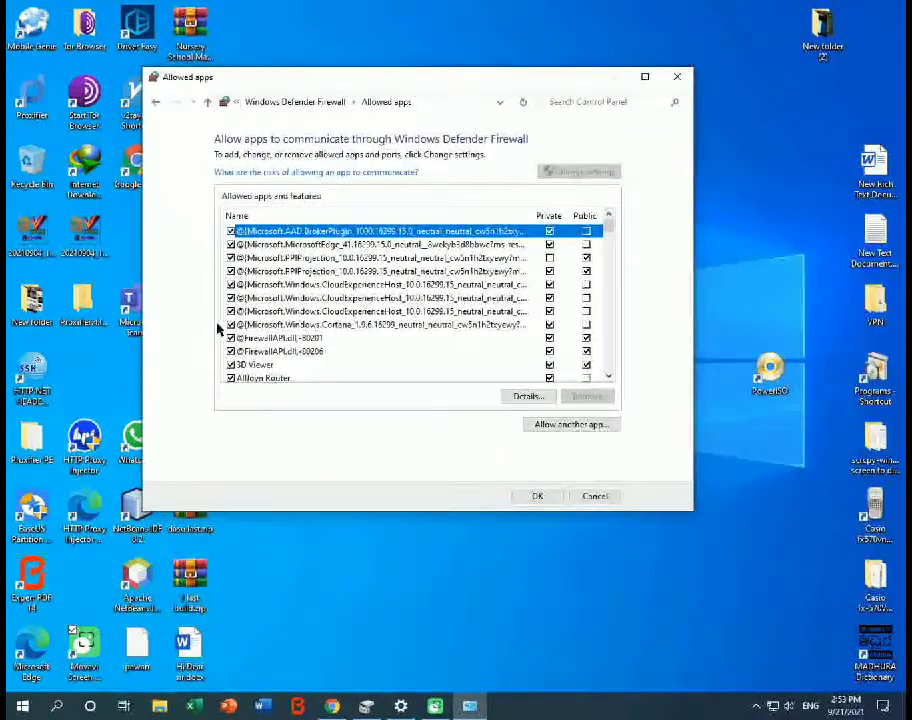
Find Remote Assistance in the allowed apps list, select it with private and public access allowed, and confirm the firewall settings.
left_click(279, 313)
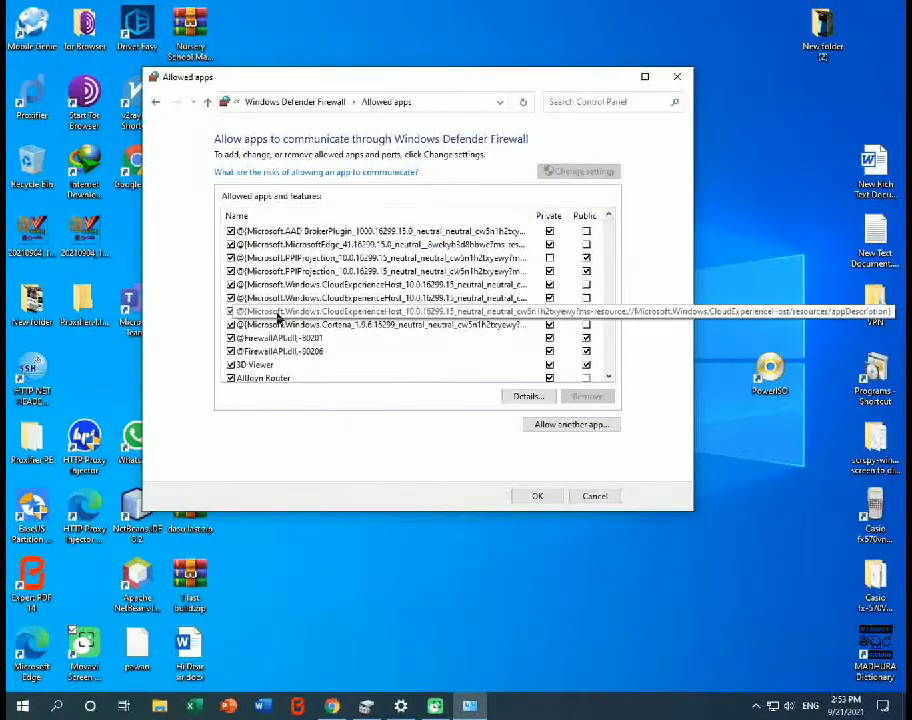
key("r")
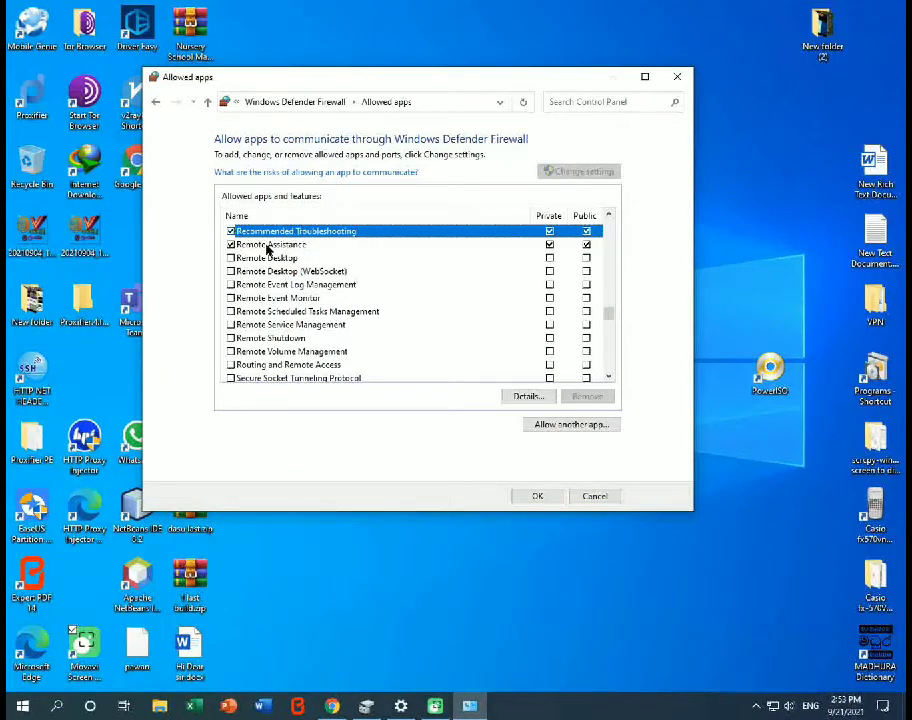
left_click(265, 245)
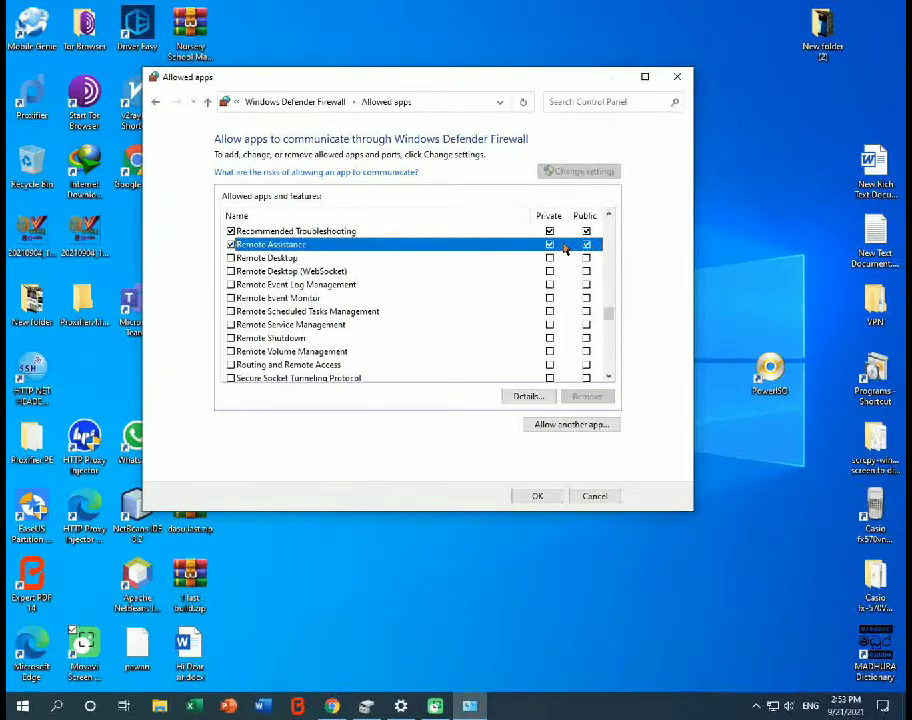
left_click(546, 496)
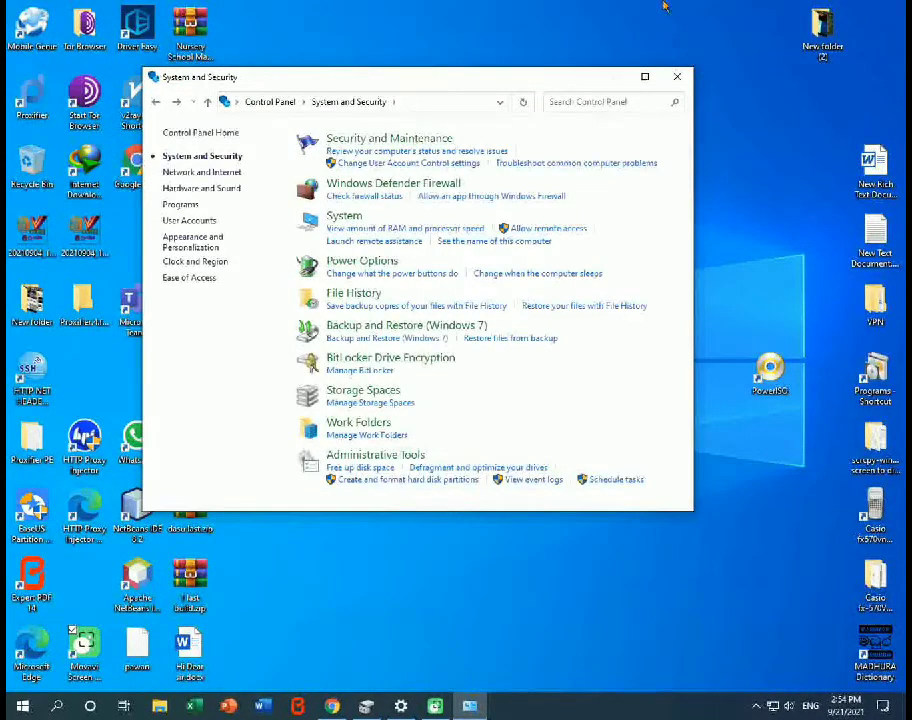
Close the System and Security window and refresh the desktop.
left_click(677, 76)
right_click(572, 71)
left_click(604, 110)
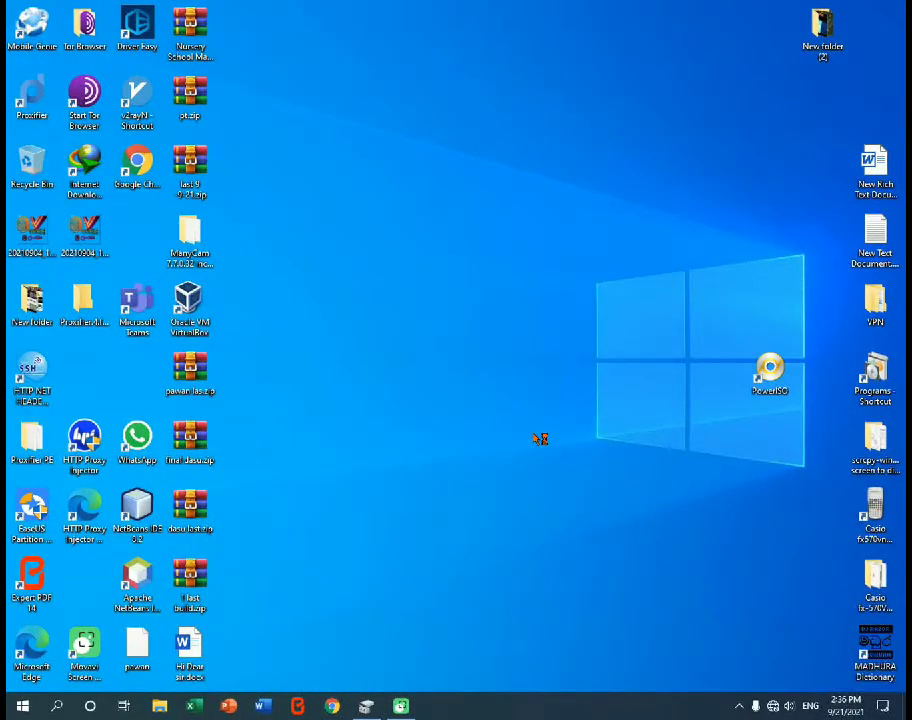
right_click(383, 461)
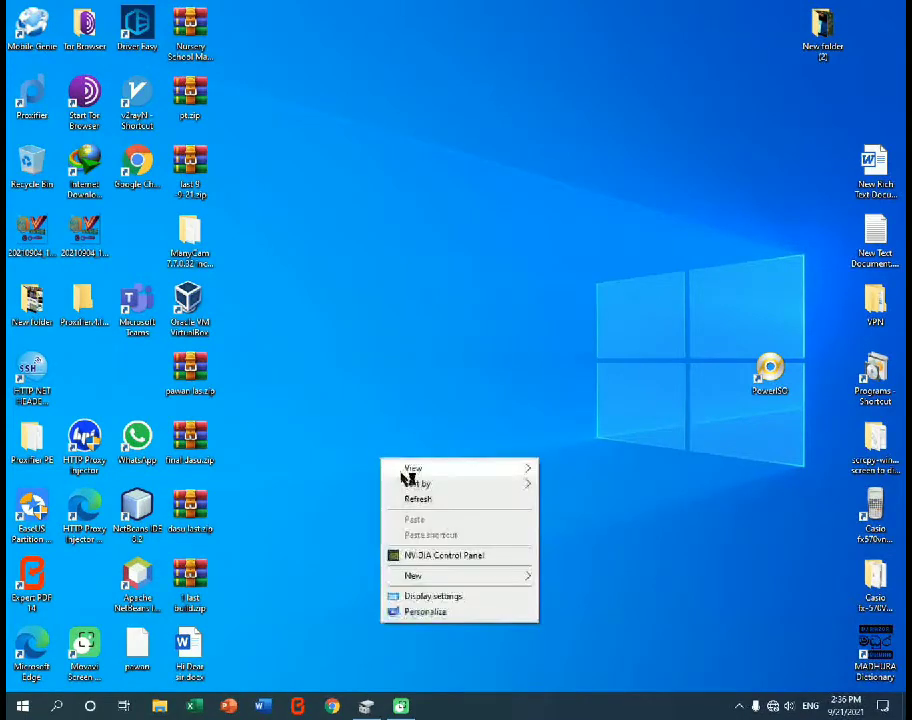
left_click(414, 499)
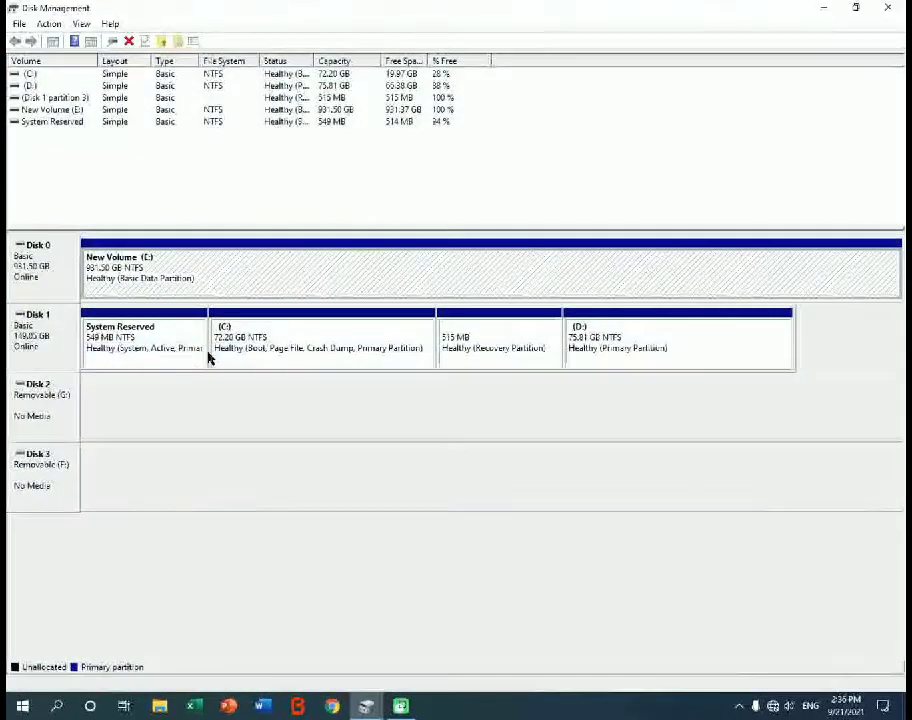
In Disk Management, quick-format New Volume (E:) as NTFS with the default allocation unit size.
right_click(180, 271)
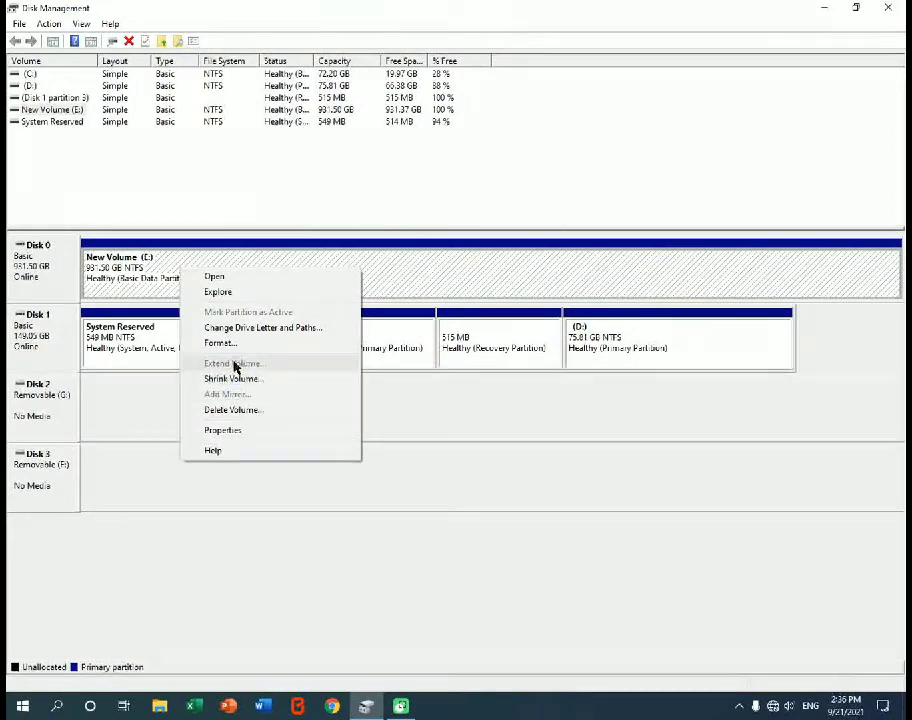
left_click(236, 343)
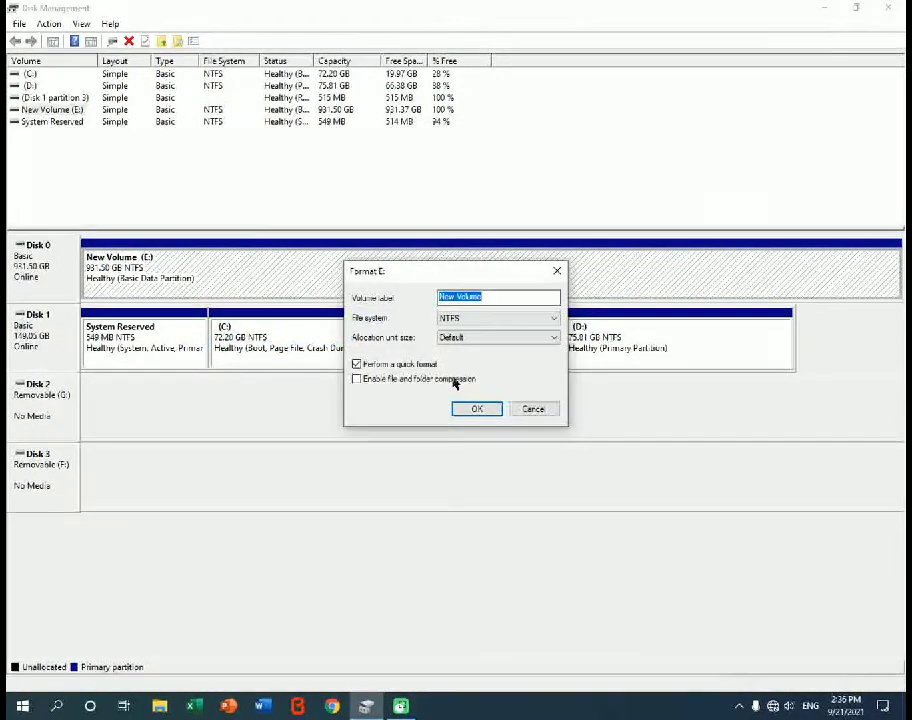
left_click(489, 412)
left_click(502, 406)
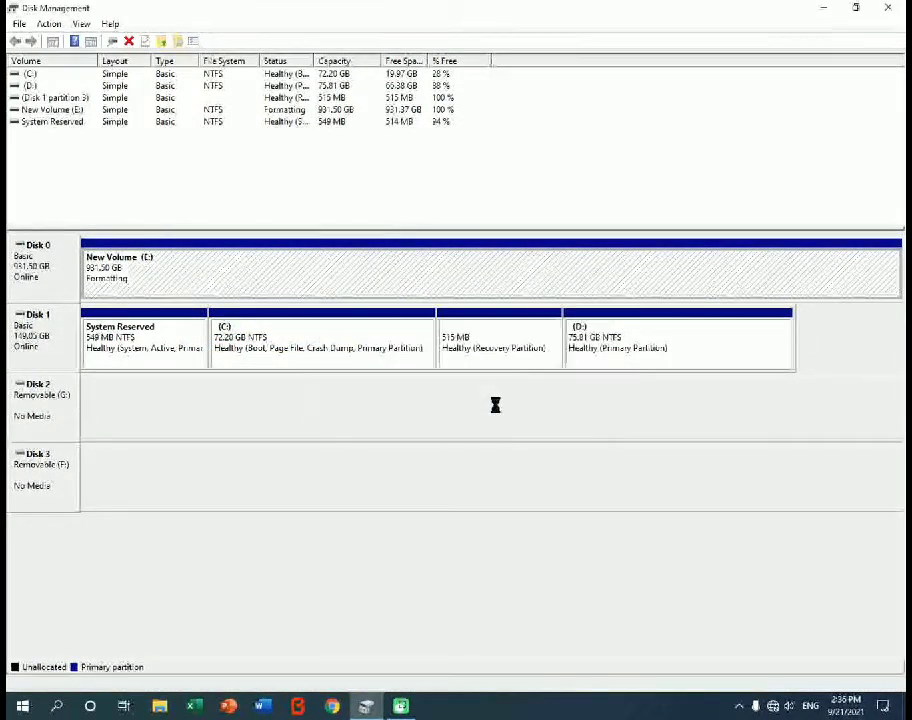